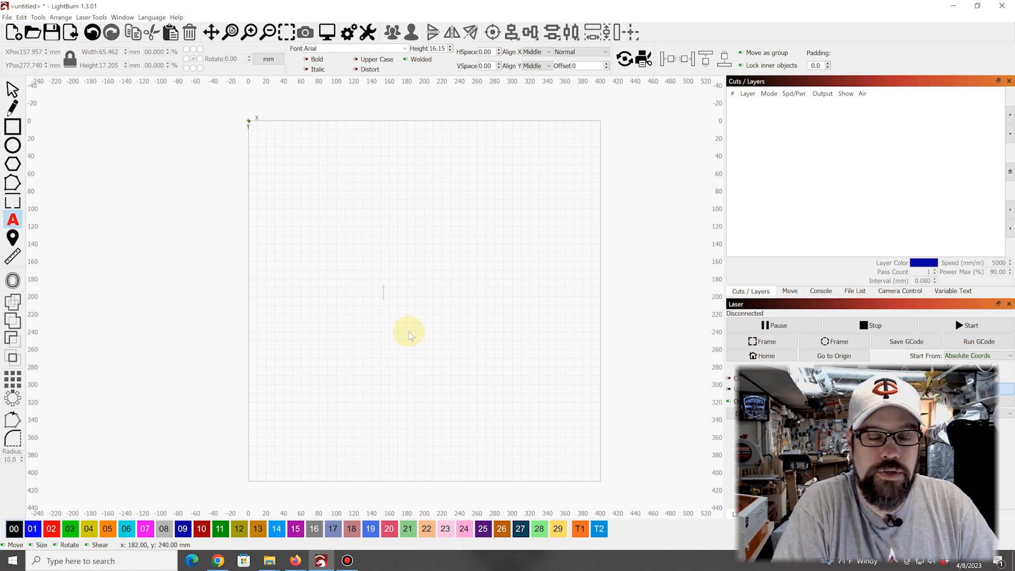
Step: Enter the text "Vintauri" at the text cursor on the canvas
text(Vin)
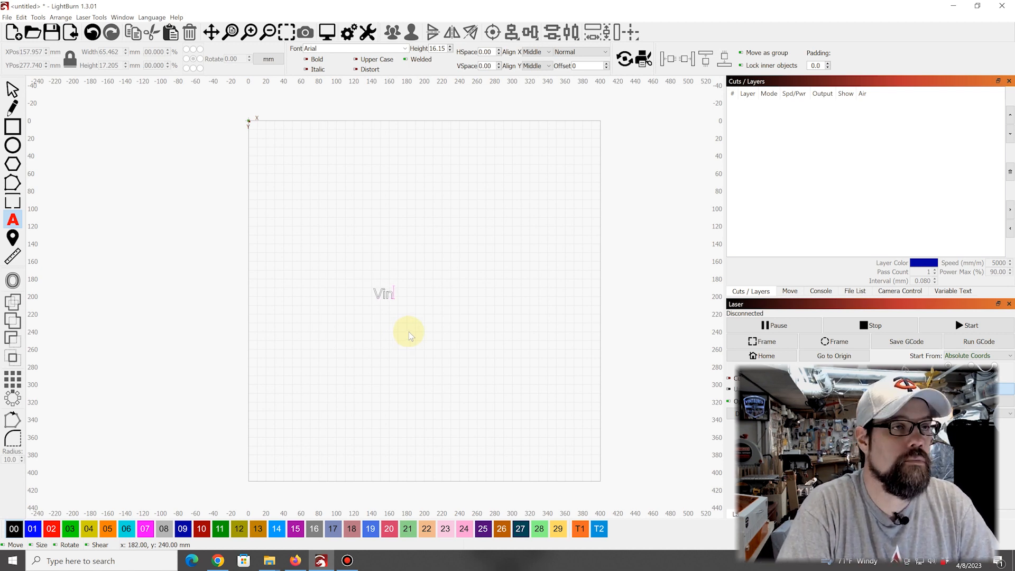
text(tauri)
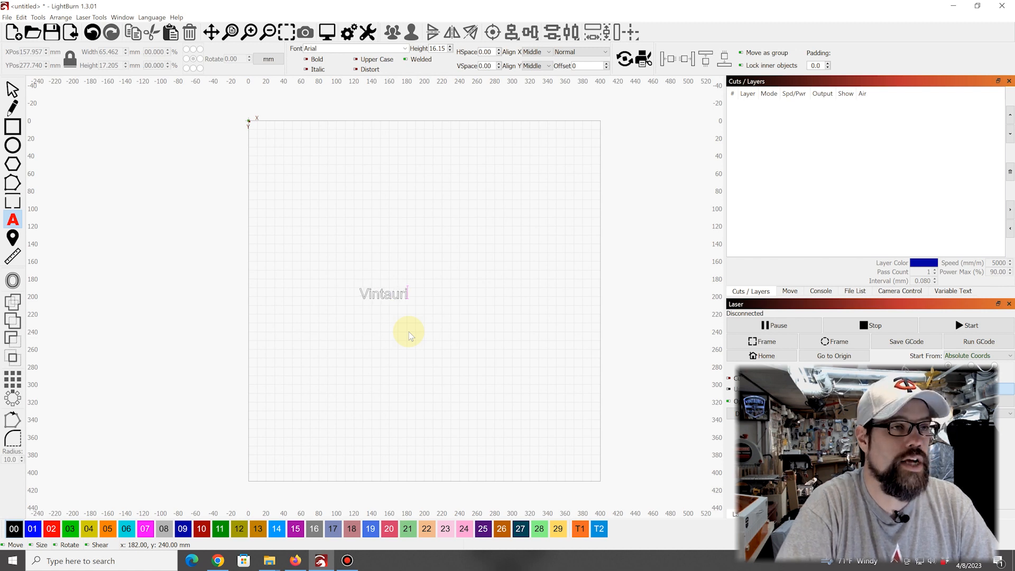
scroll(409, 332, up, 3)
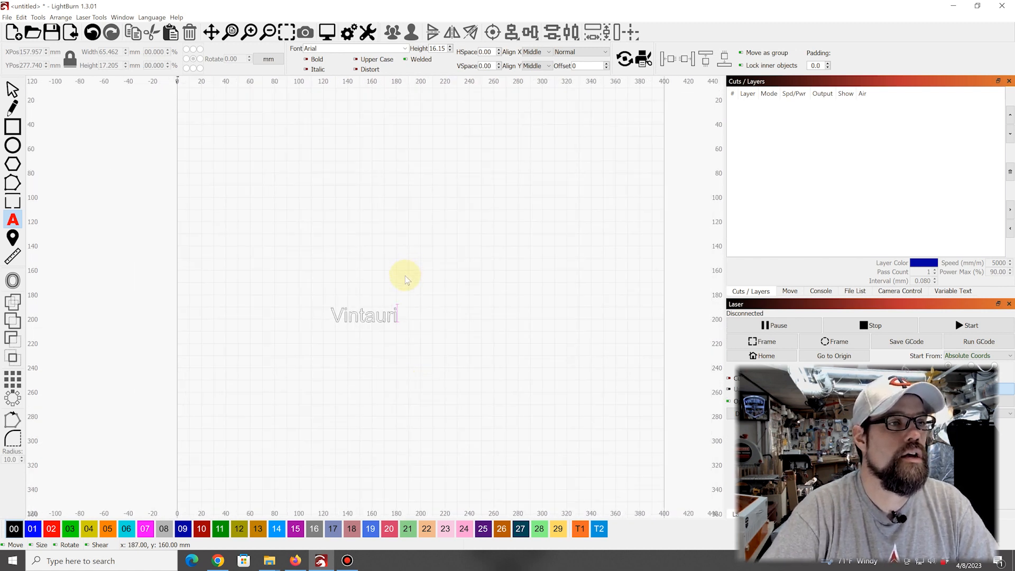
scroll(405, 275, up, 2)
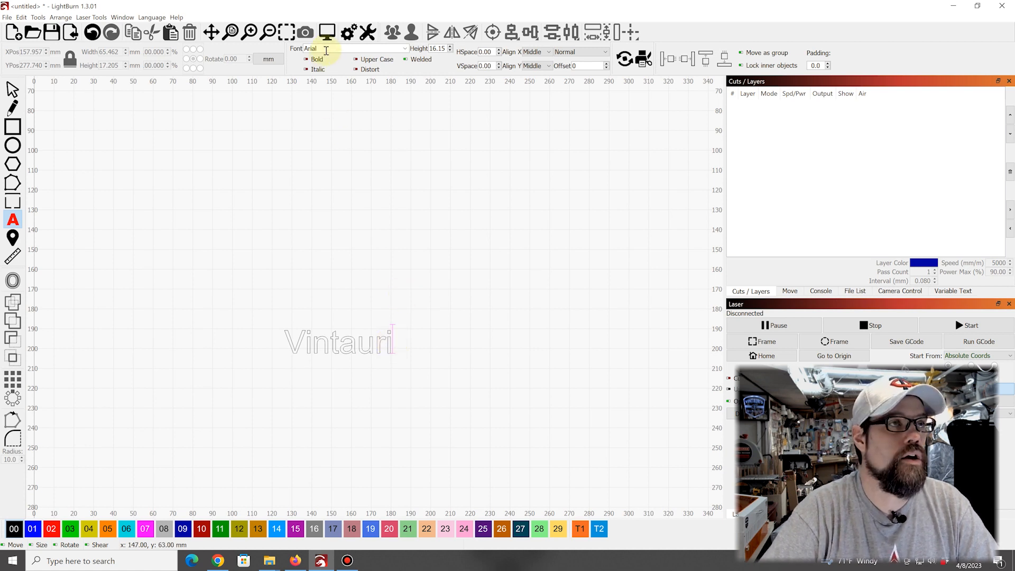
Step: Set the font of the "Vintauri" text to Harlow Solid Italic and finish text editing
click(405, 49)
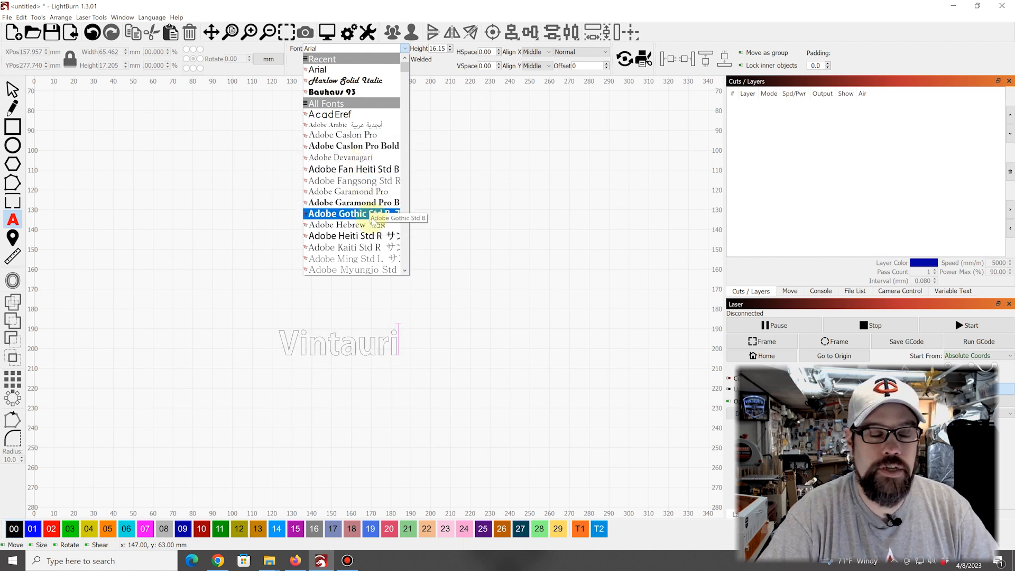
scroll(373, 238, down, 3)
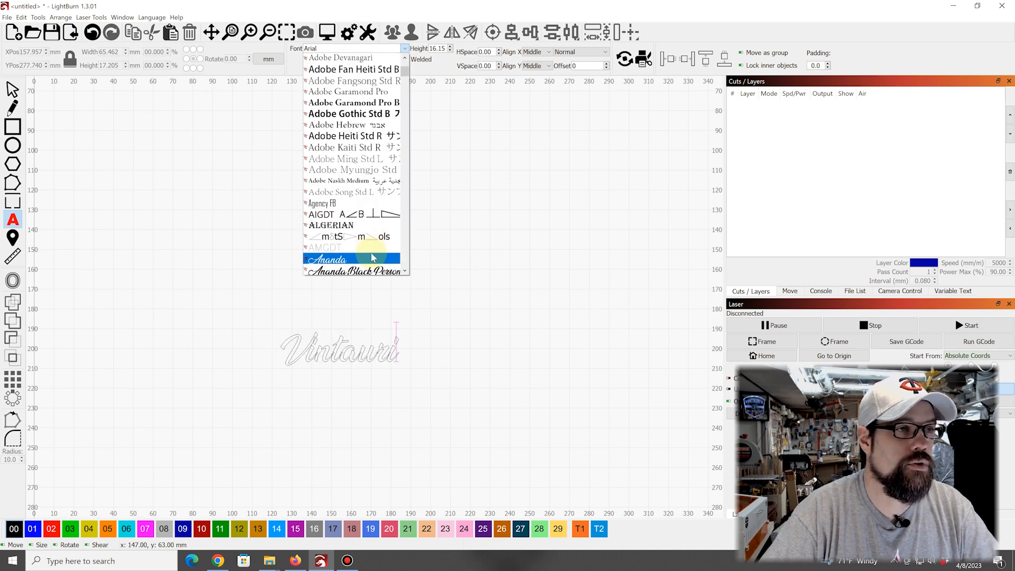
scroll(373, 258, down, 2)
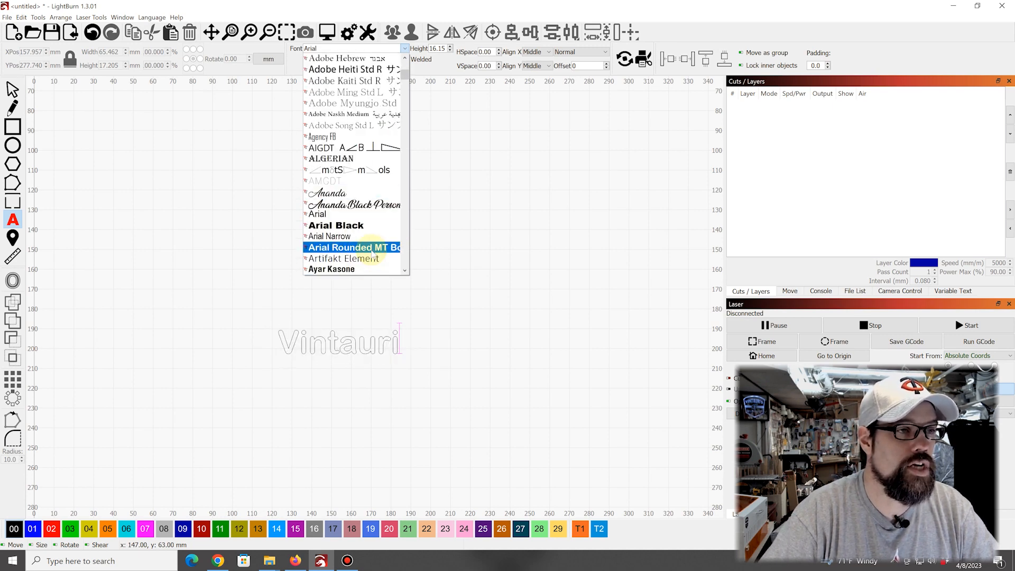
scroll(373, 255, down, 4)
scroll(373, 255, down, 3)
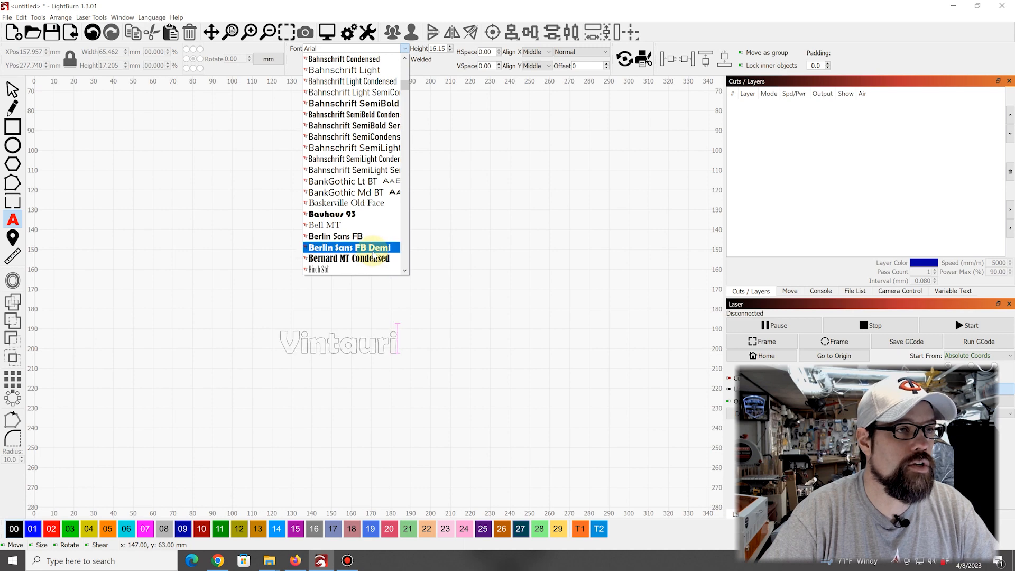
scroll(373, 254, down, 4)
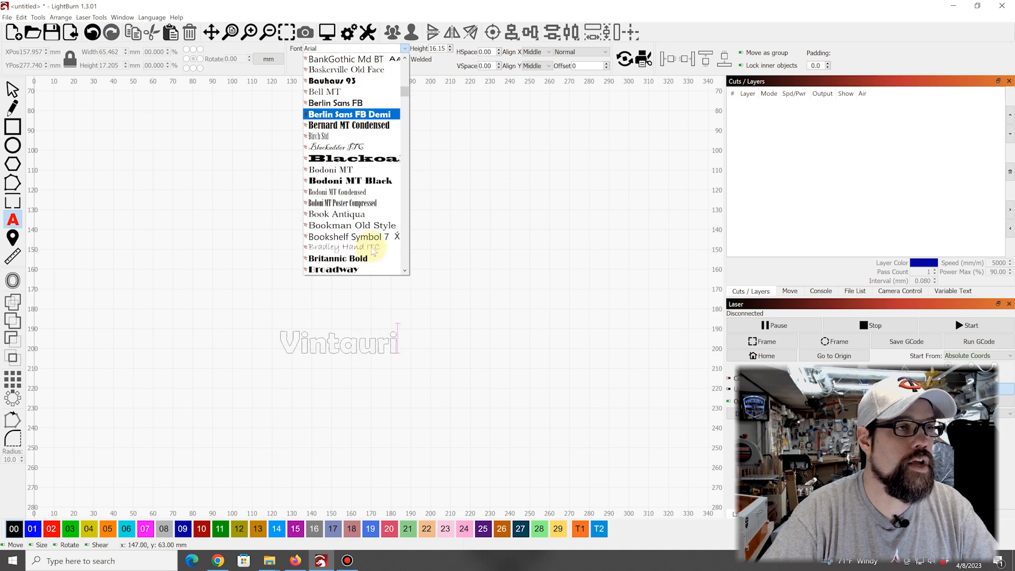
scroll(373, 249, down, 15)
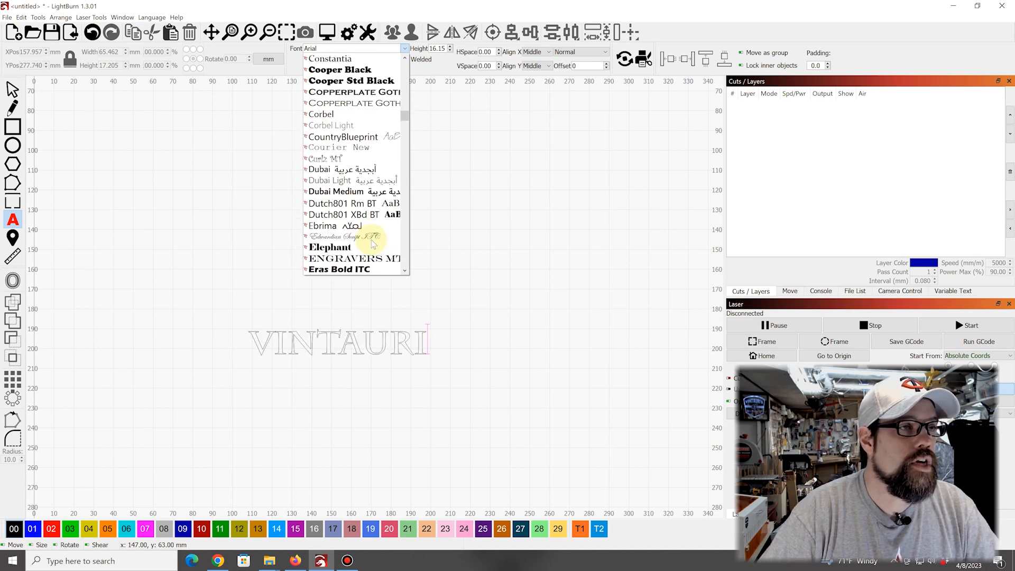
scroll(373, 244, down, 12)
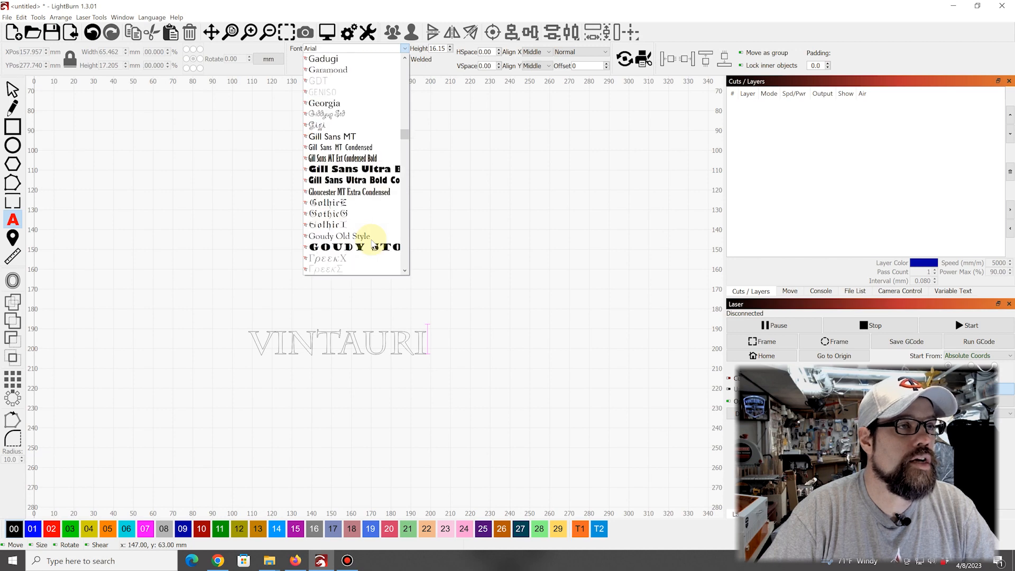
scroll(373, 244, down, 3)
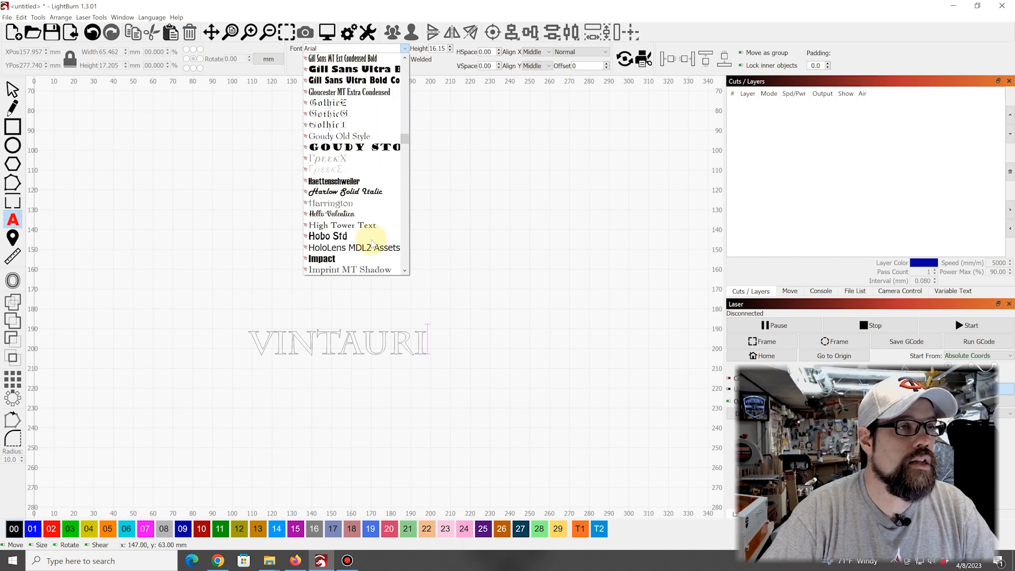
click(373, 193)
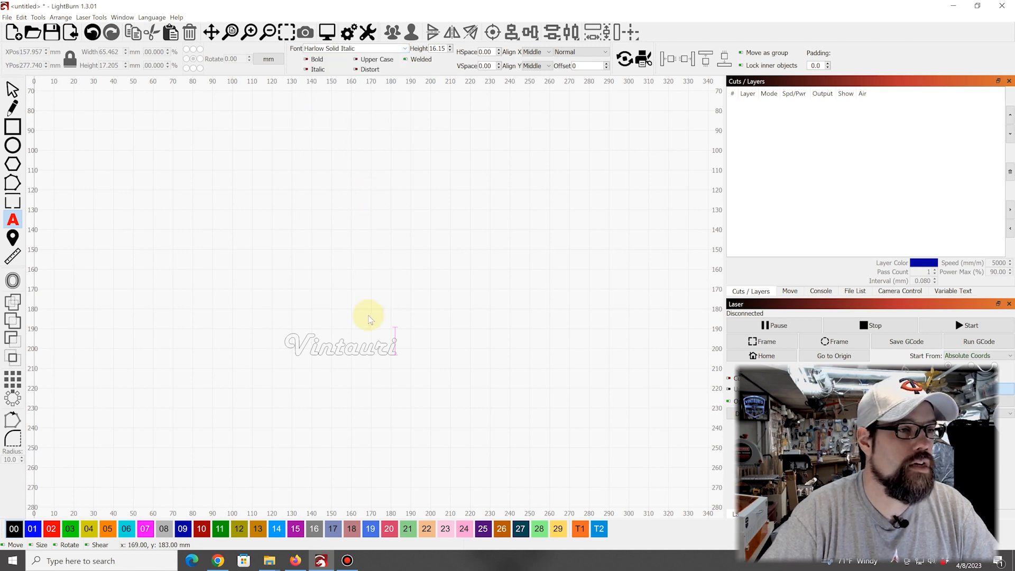
scroll(353, 334, up, 1)
scroll(352, 334, up, 3)
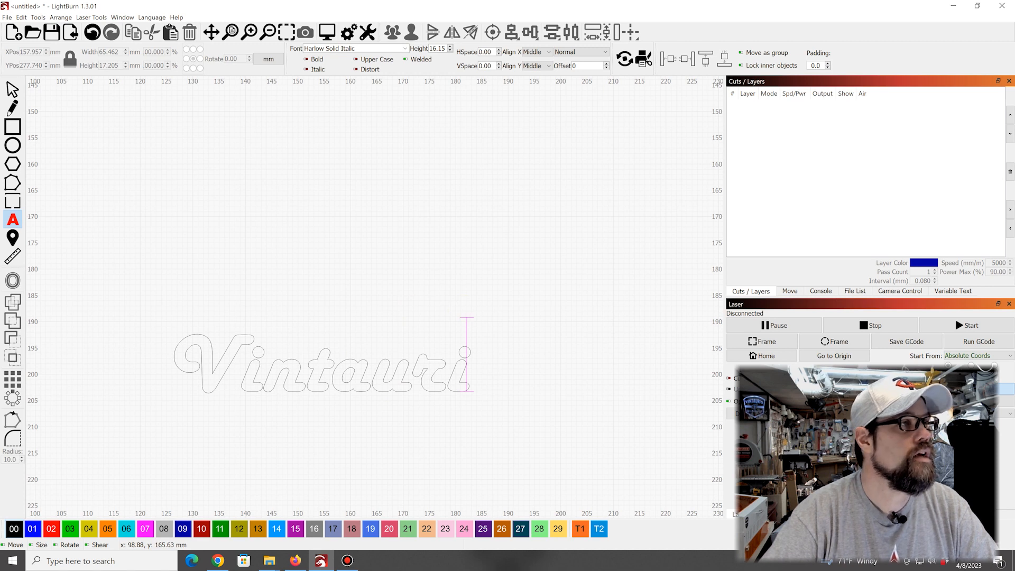
click(11, 89)
Step: Draw a horizontal ellipse about 69 mm wide and 28 mm high around the "Vintauri" text
scroll(483, 256, down, 1)
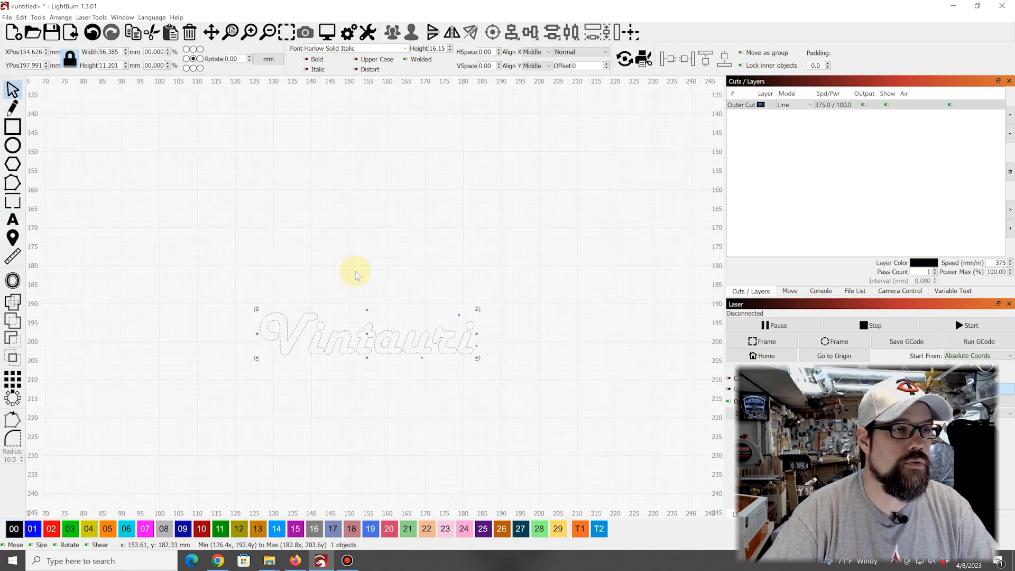
click(13, 143)
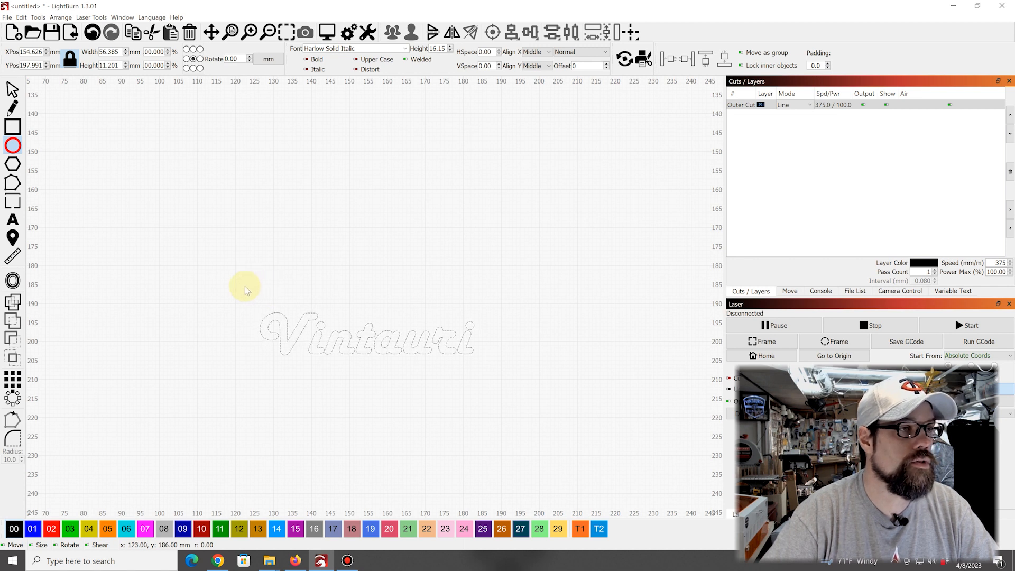
drag(244, 285, 505, 390)
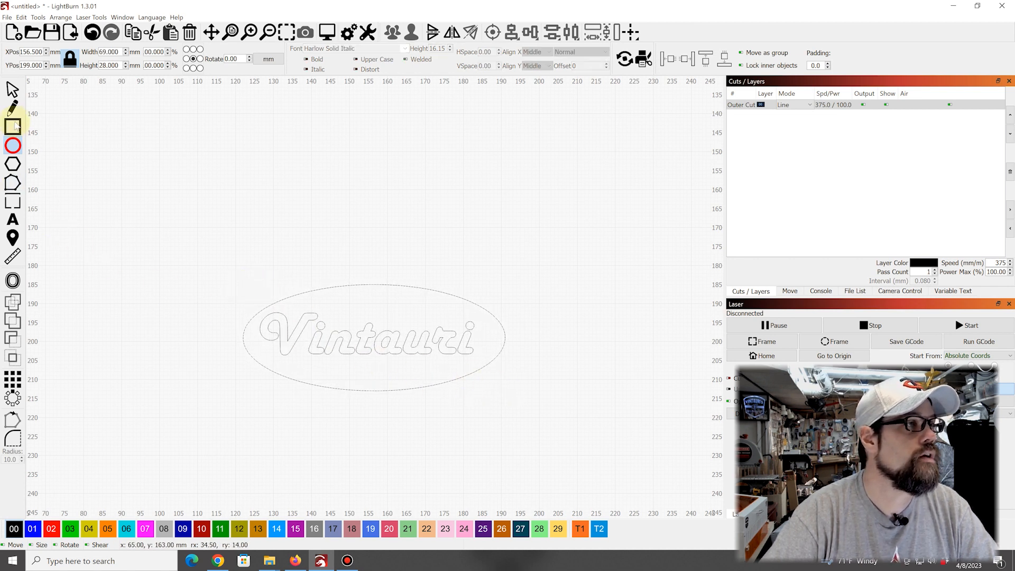
Step: Align the centers of the "Vintauri" text and the surrounding ellipse
click(12, 89)
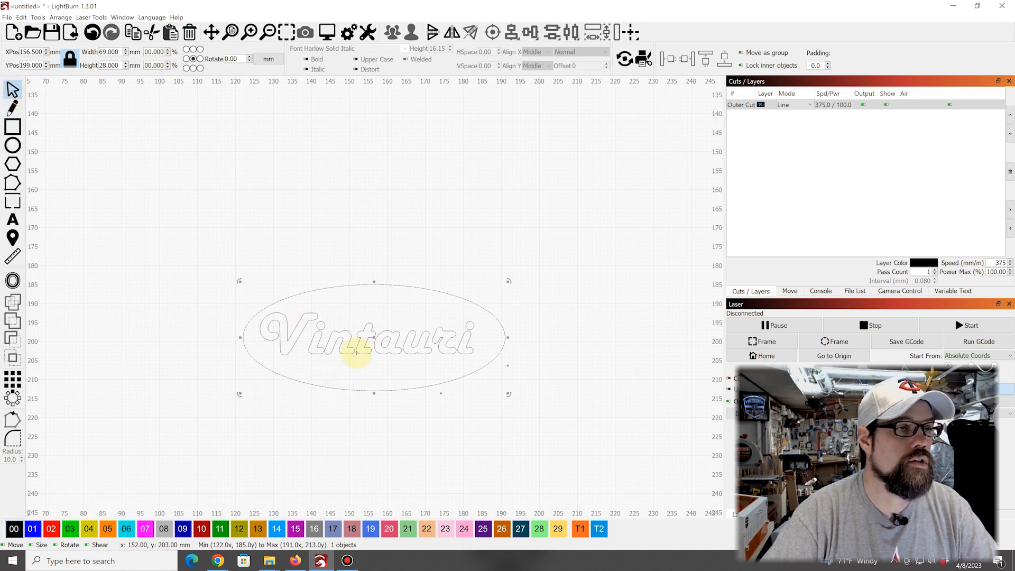
drag(188, 227, 642, 486)
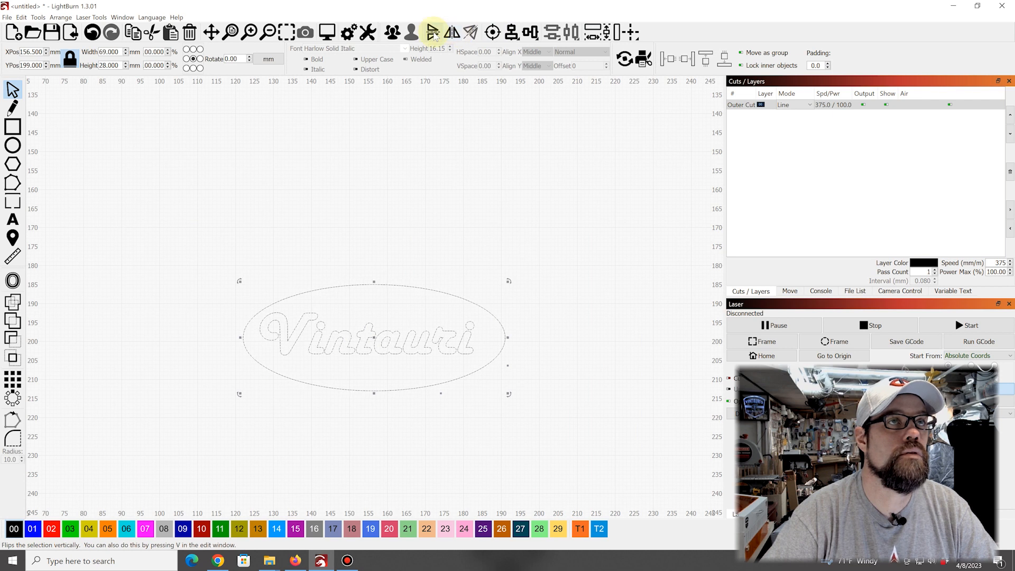
click(492, 32)
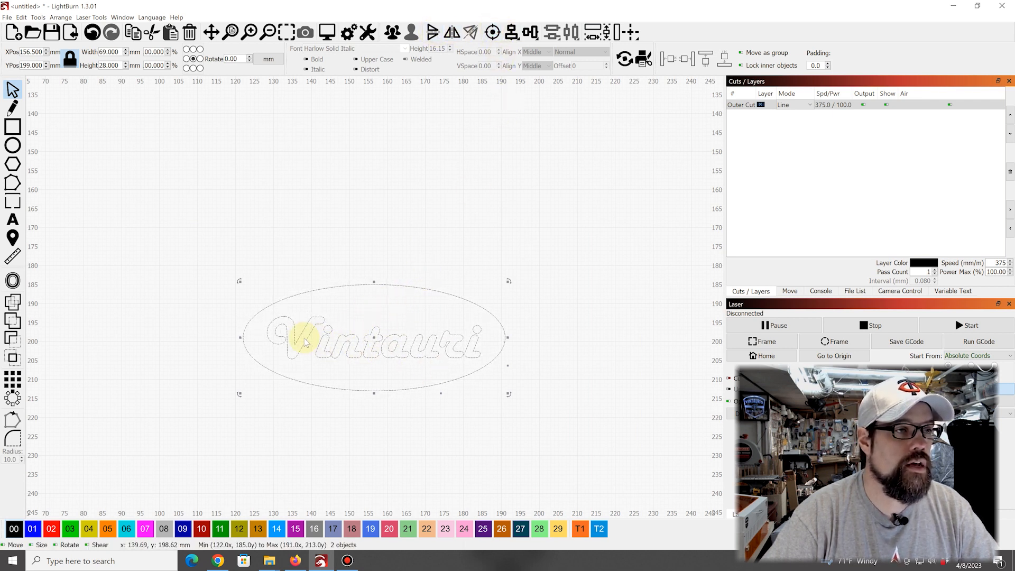
Step: Draw a circular hole about 3 mm in diameter inside the ellipse's left end, beside the letter V
click(13, 144)
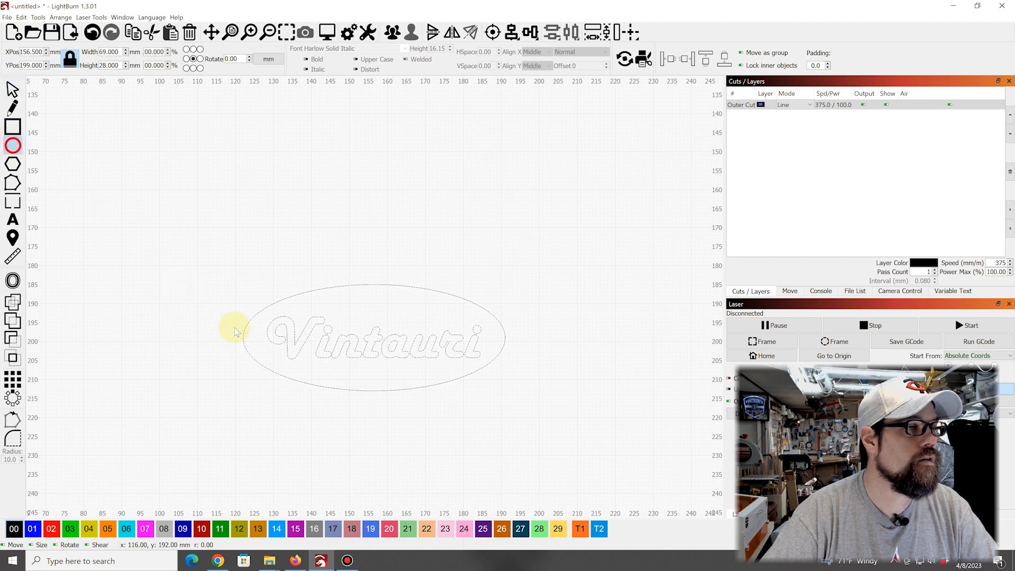
scroll(234, 327, up, 4)
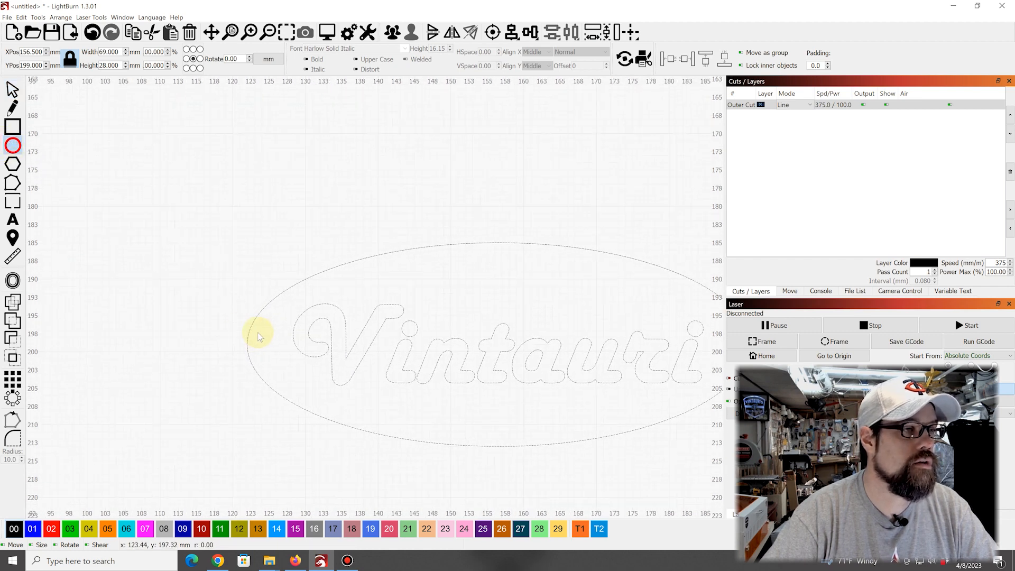
drag(263, 335, 284, 354)
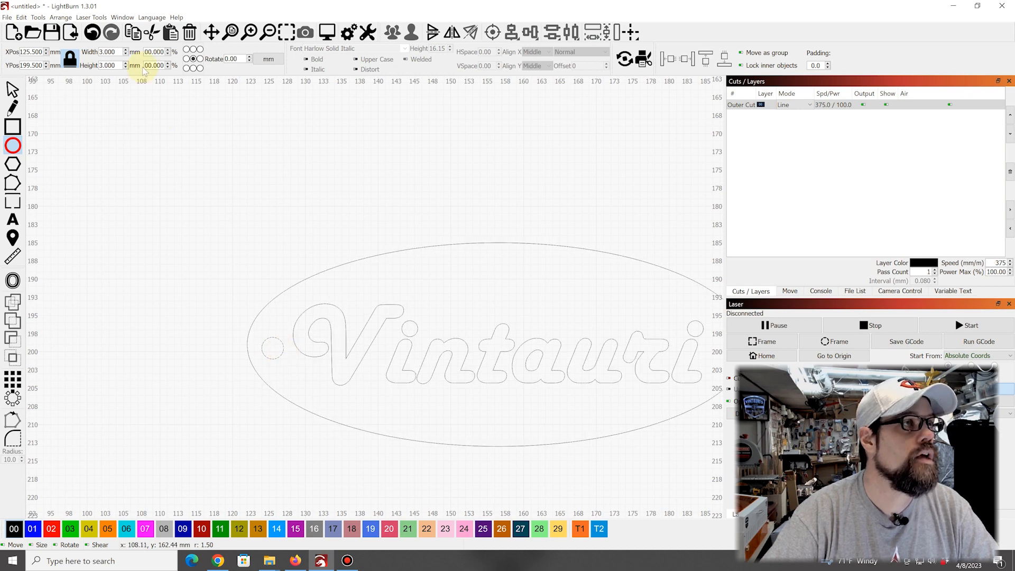
click(115, 50)
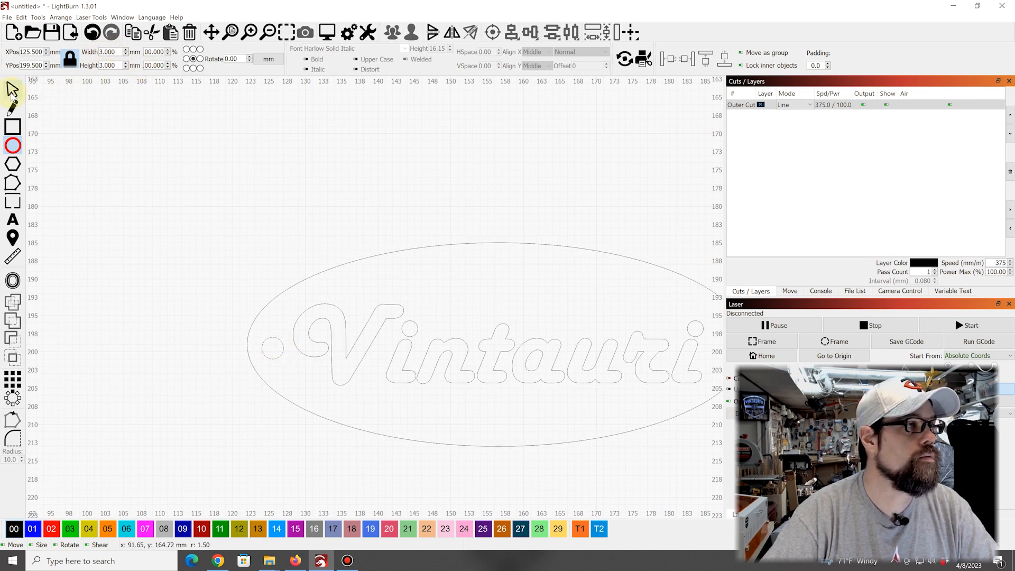
scroll(218, 317, down, 2)
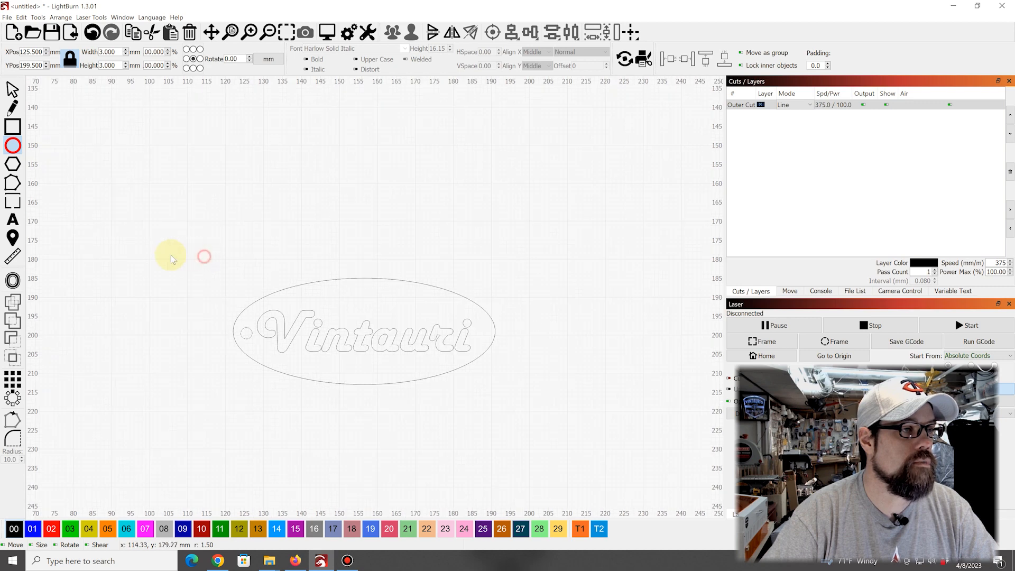
drag(171, 255, 468, 383)
drag(363, 303, 210, 200)
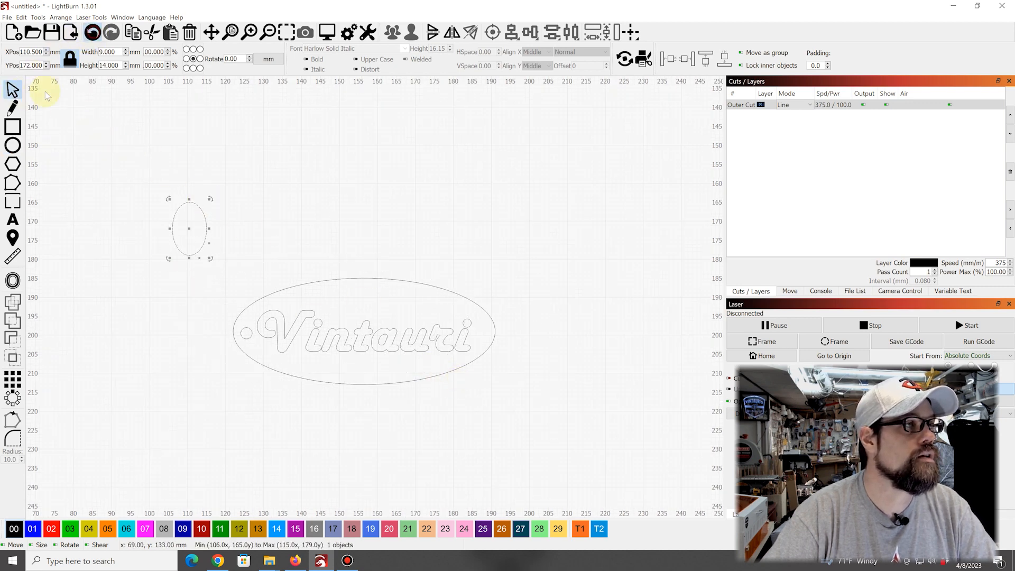
click(92, 32)
Step: Align the ellipse, the text and the small hole on a common horizontal center line with Align H-Center
drag(195, 255, 573, 426)
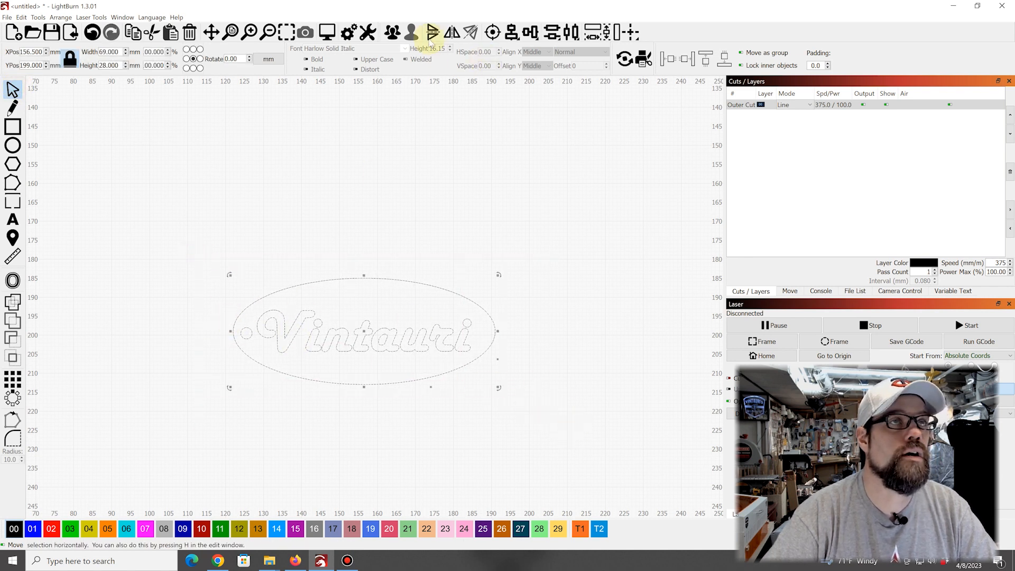
click(528, 33)
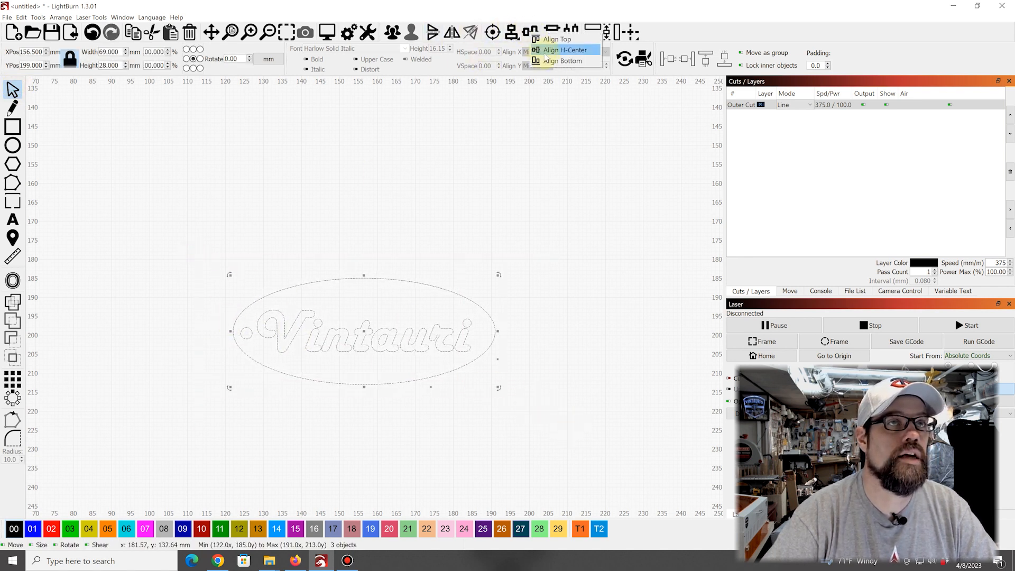
click(548, 57)
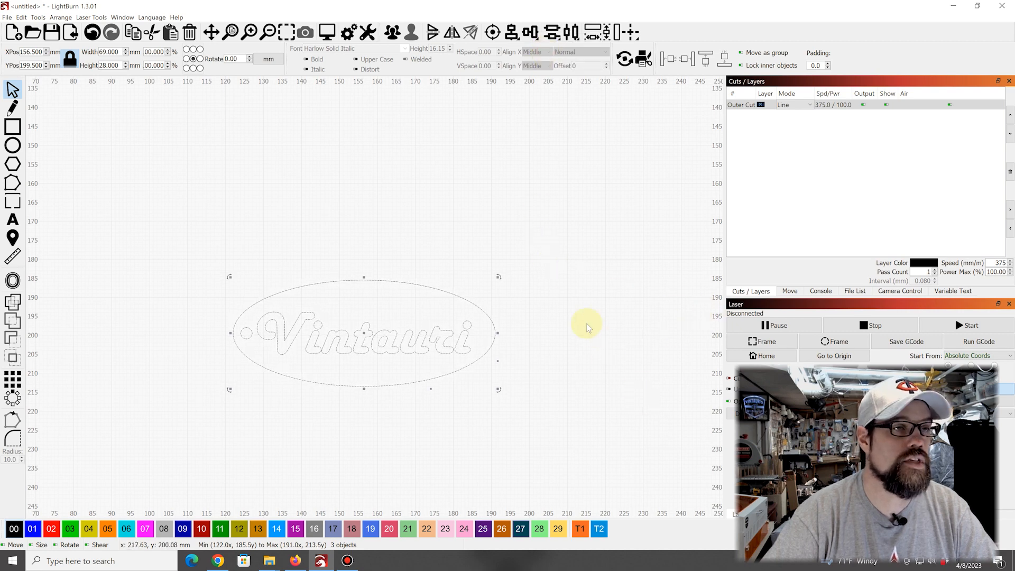
click(544, 333)
Step: Move the "Vintauri" text about 1.5 mm to the right, away from the small hole
scroll(394, 344, up, 2)
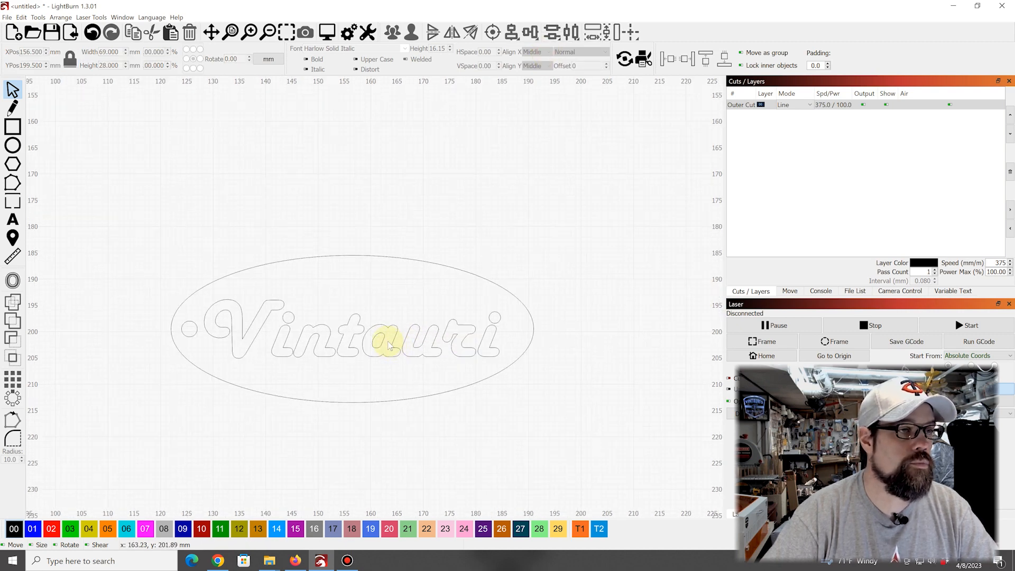
click(384, 336)
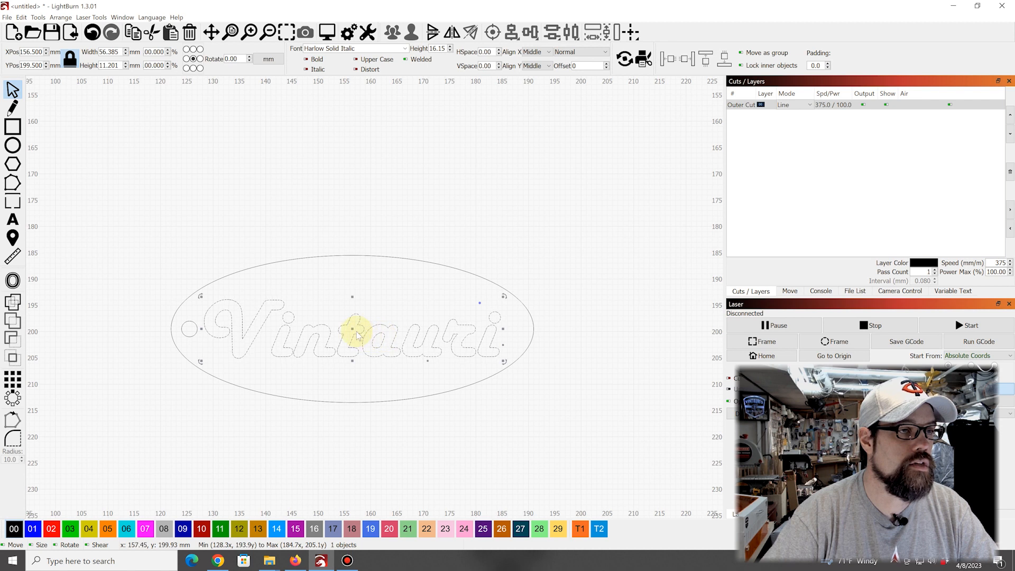
drag(353, 329, 359, 328)
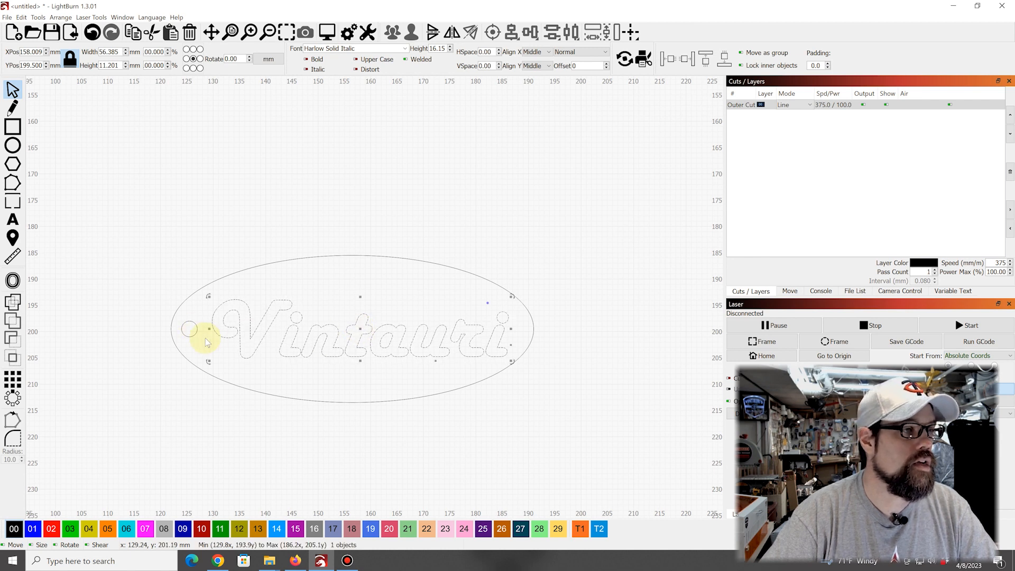
Step: Move the small hole about 0.6 mm to the right, away from the ellipse's edge, and deselect it
click(194, 334)
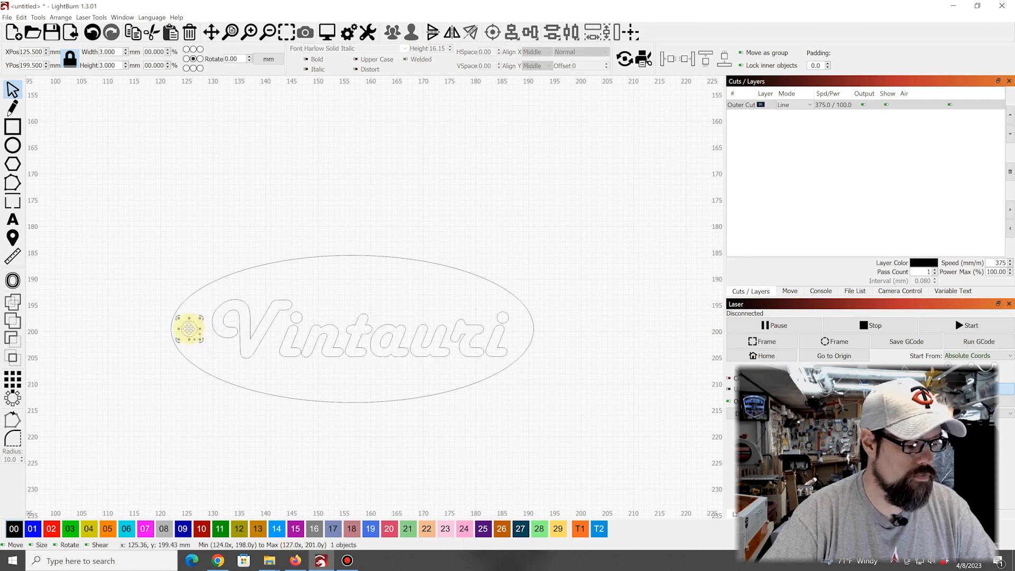
drag(189, 328, 192, 329)
click(449, 248)
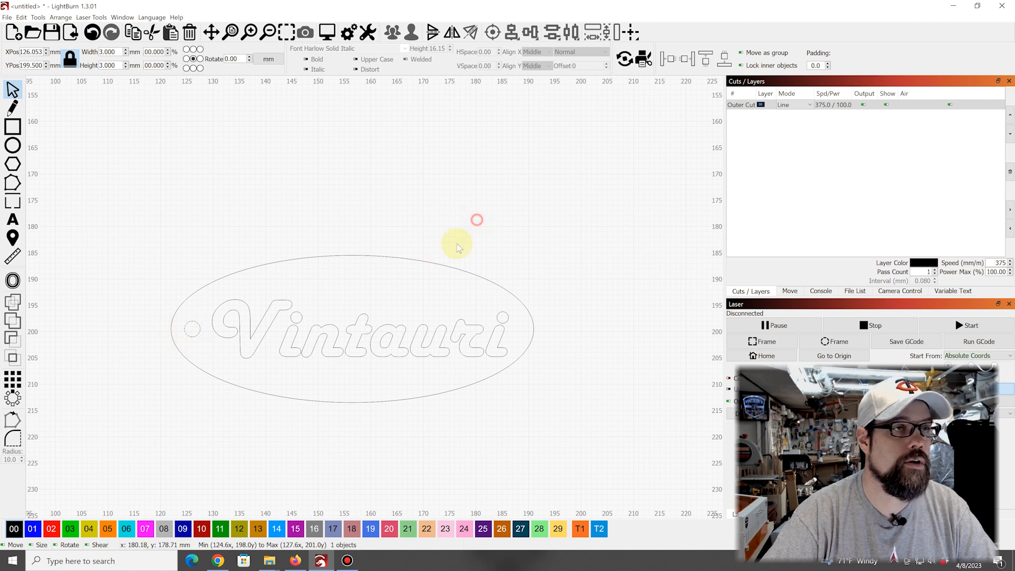
scroll(424, 284, down, 2)
scroll(465, 296, down, 1)
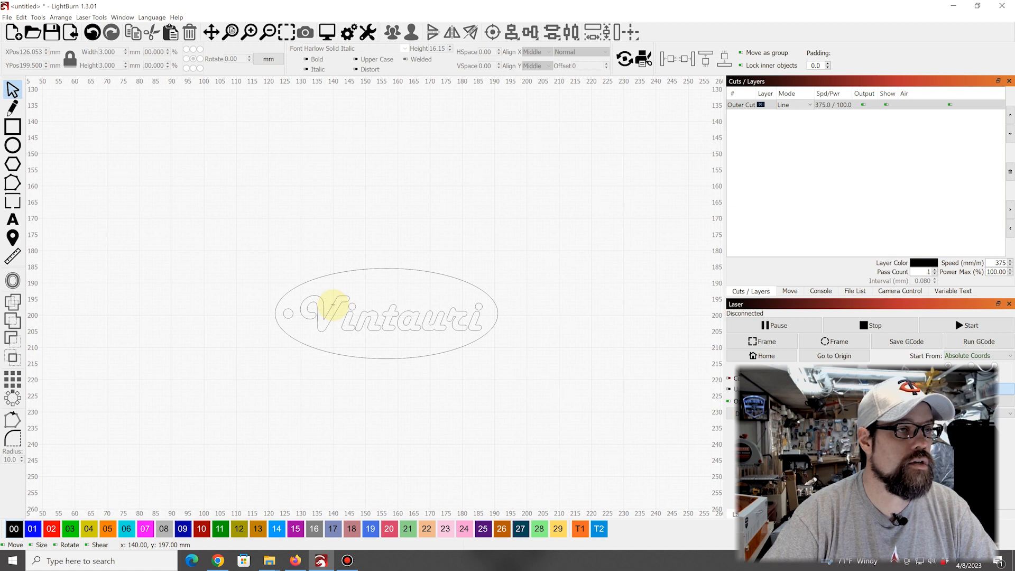
Step: Assign the "Vintauri" text inside the ellipse to the blue 09 fill layer and deselect it
click(332, 306)
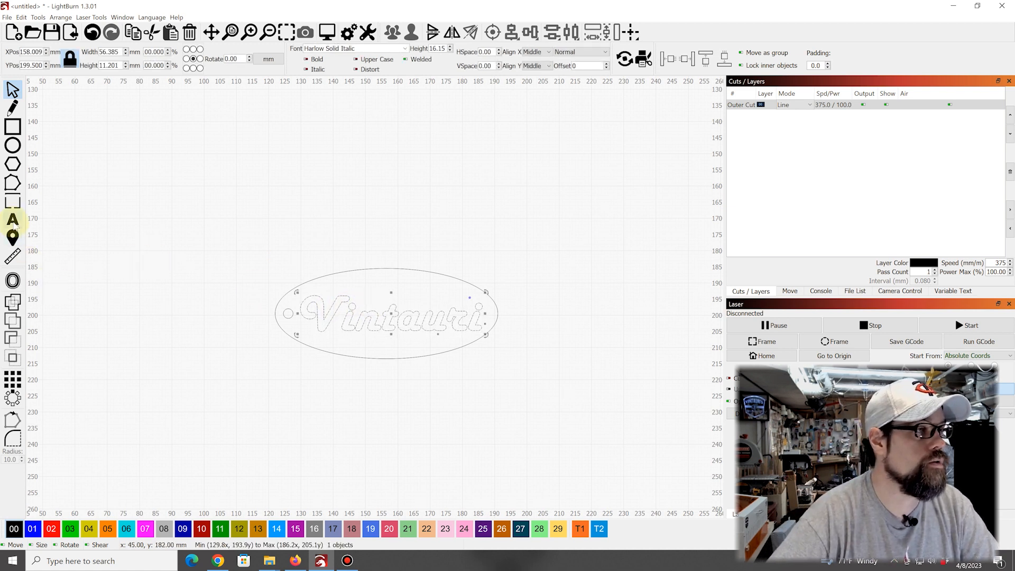
click(181, 531)
click(516, 366)
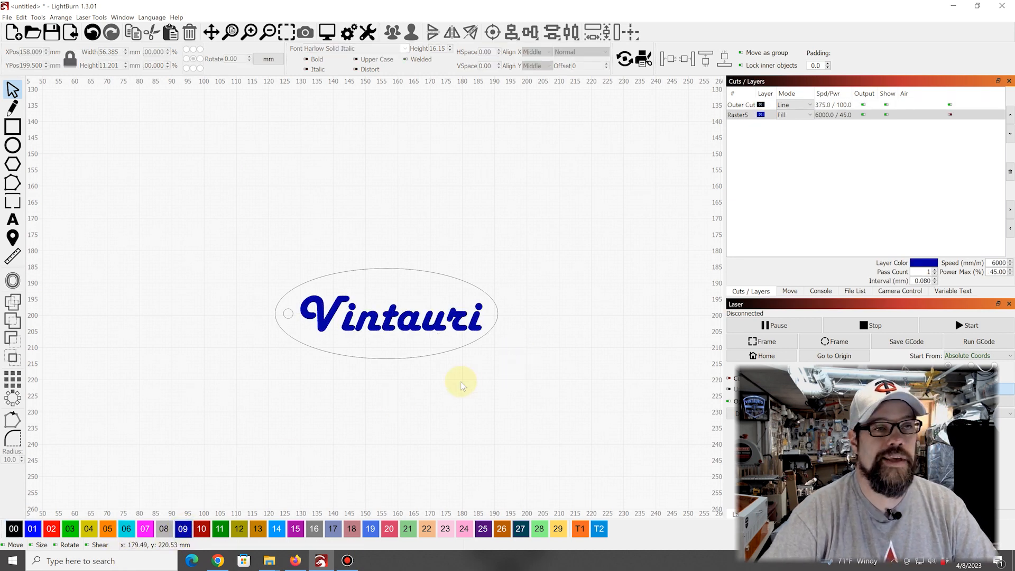
Step: Preview the laser output of the oval tag, including the filled lettering, and close the preview
click(326, 32)
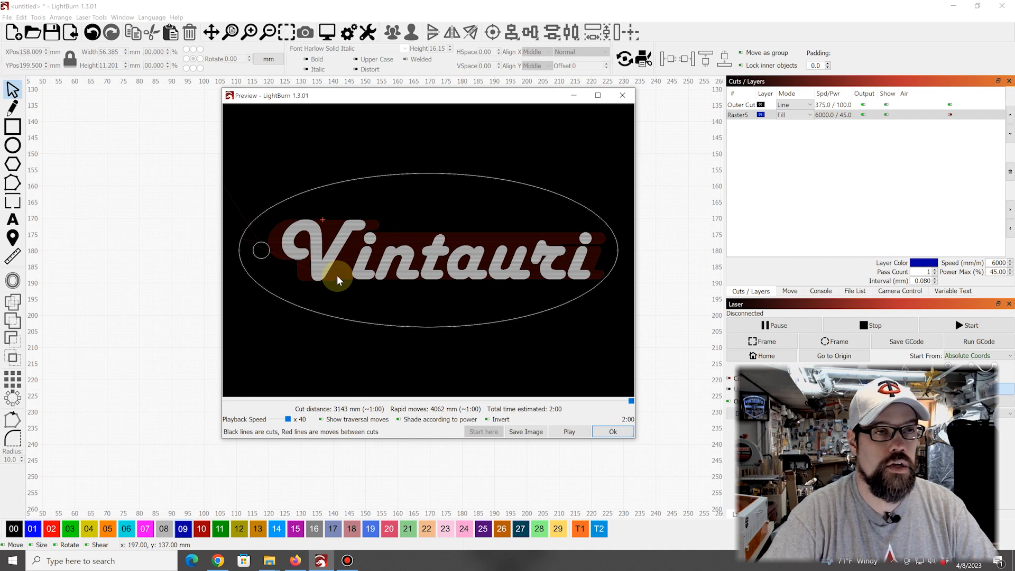
click(610, 430)
scroll(378, 264, down, 2)
scroll(386, 336, up, 2)
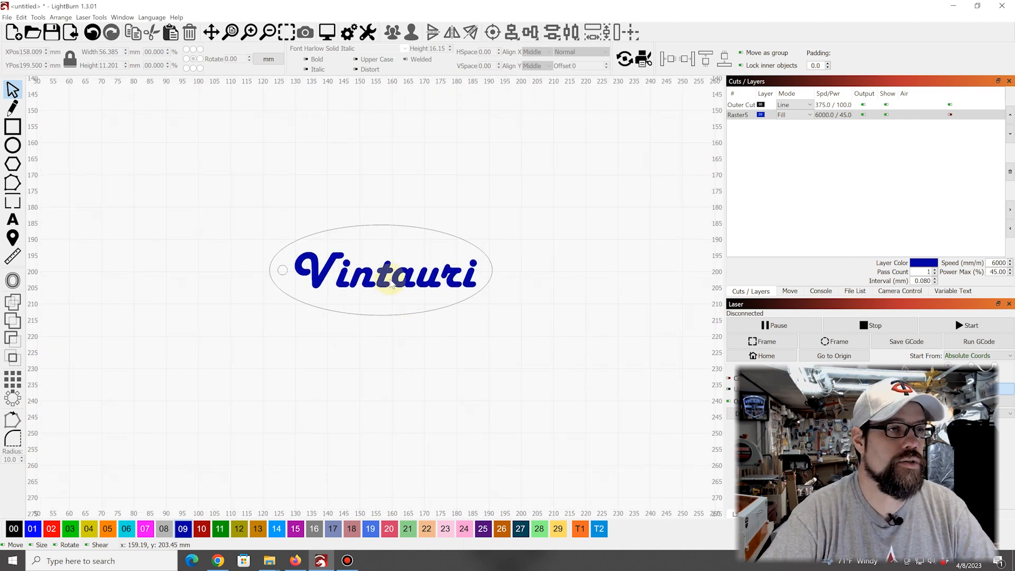
Step: Paste a copy of the "Vintauri" text below the ellipse and assign it to the black 00 line layer
click(12, 90)
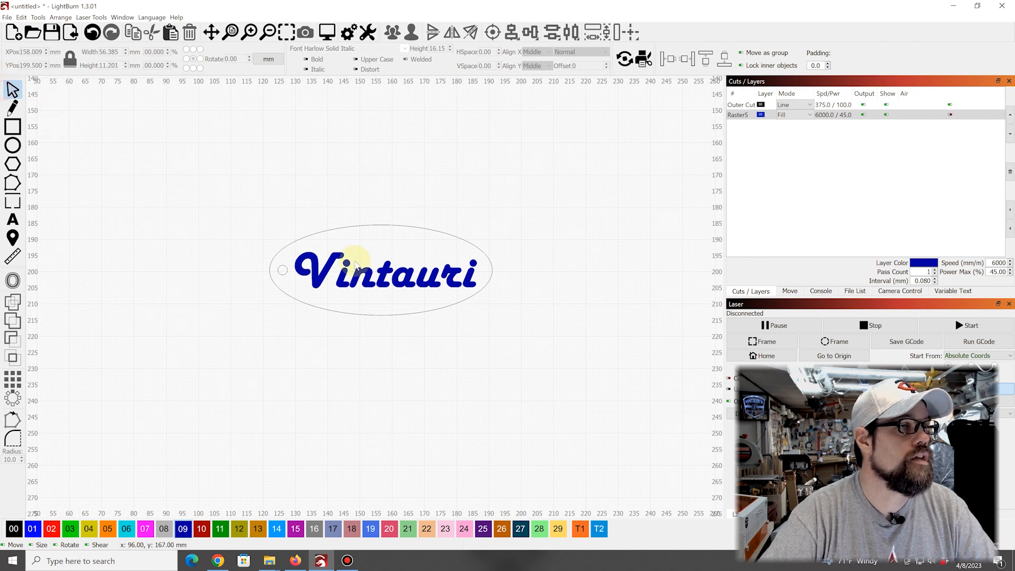
click(386, 274)
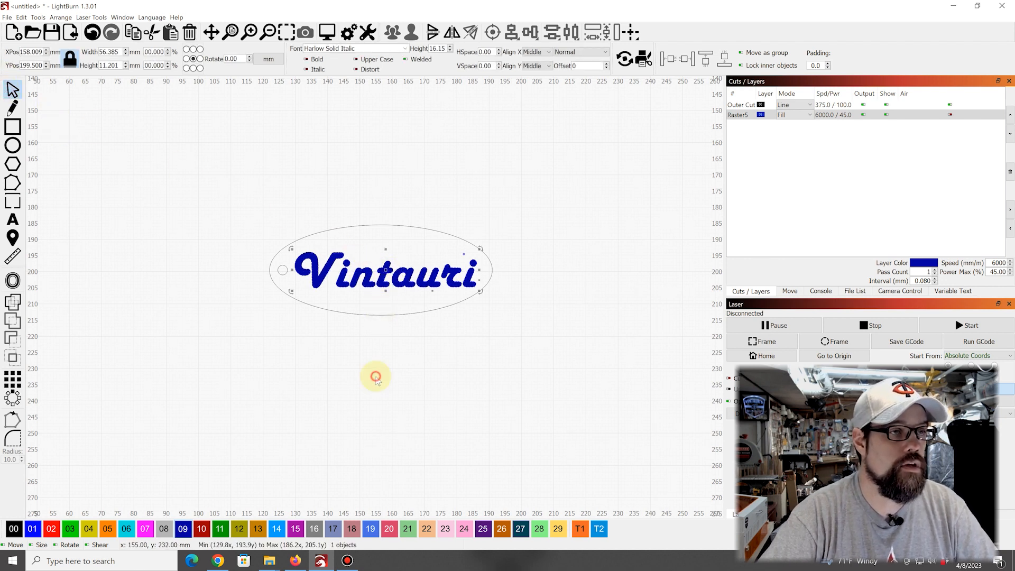
key(ctrl+v)
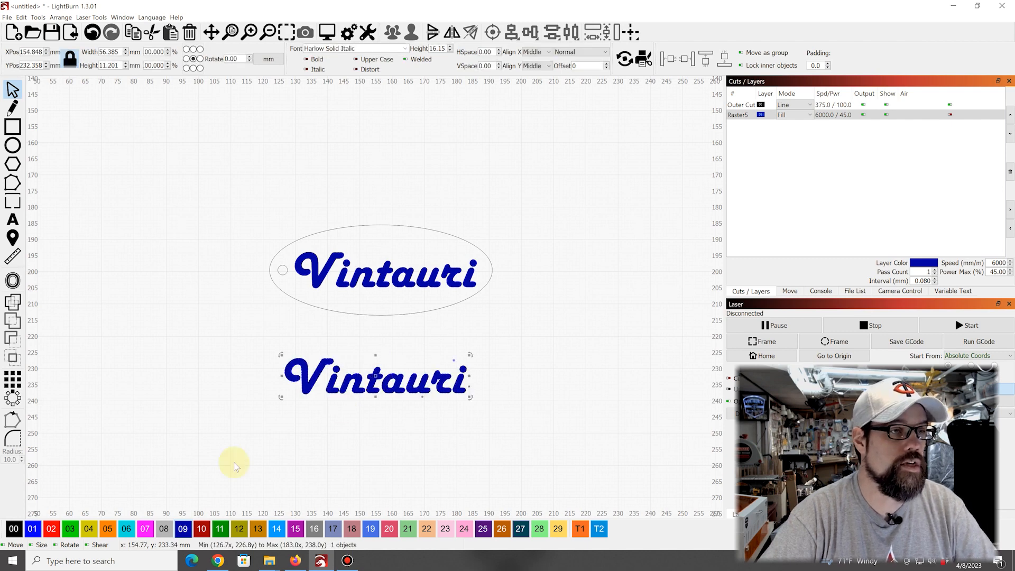
click(14, 529)
Step: Offset the copied text outward by 3 mm with round corners and outer shapes only, and deselect everything
scroll(364, 399, up, 1)
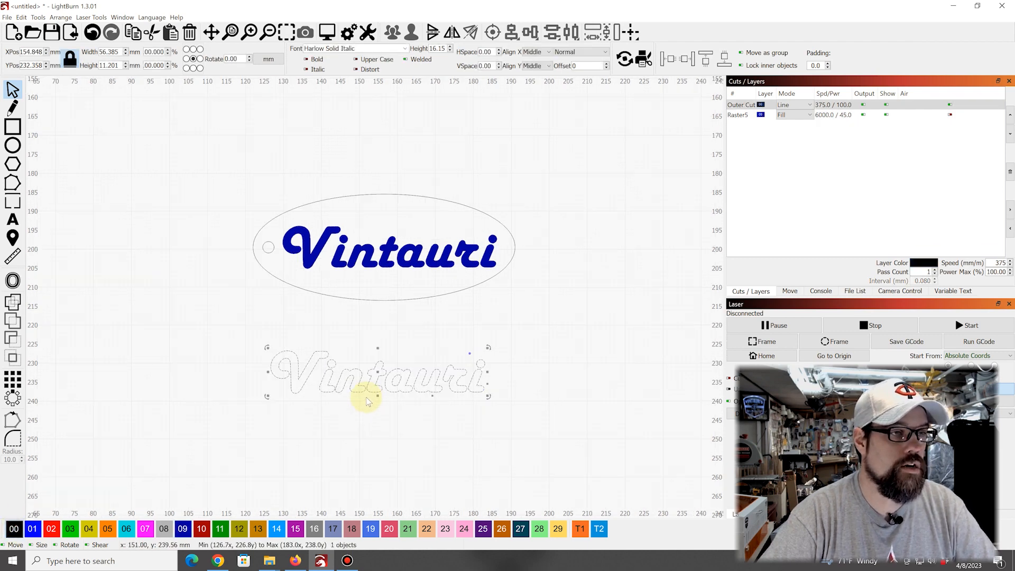
scroll(366, 397, up, 1)
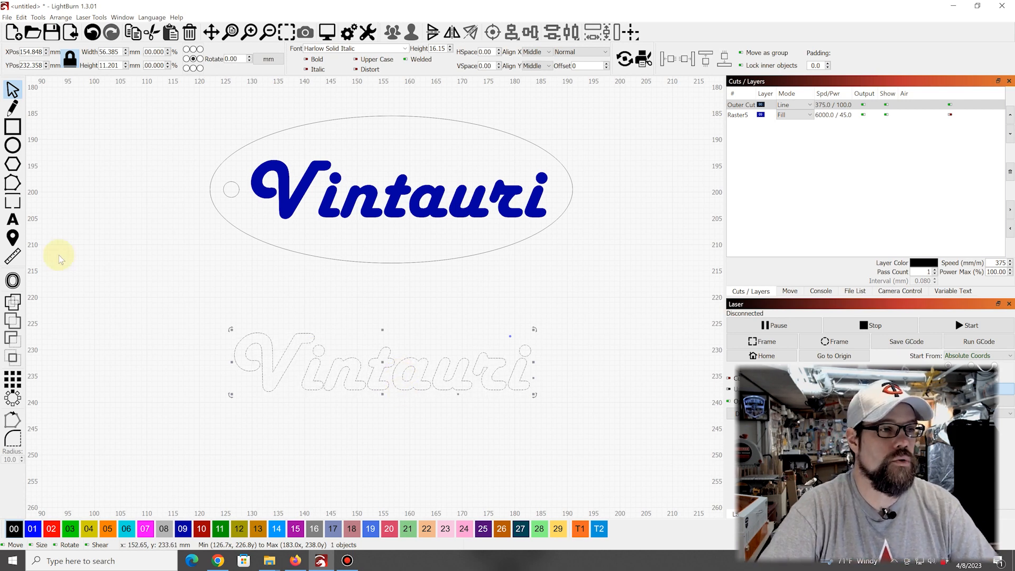
click(17, 283)
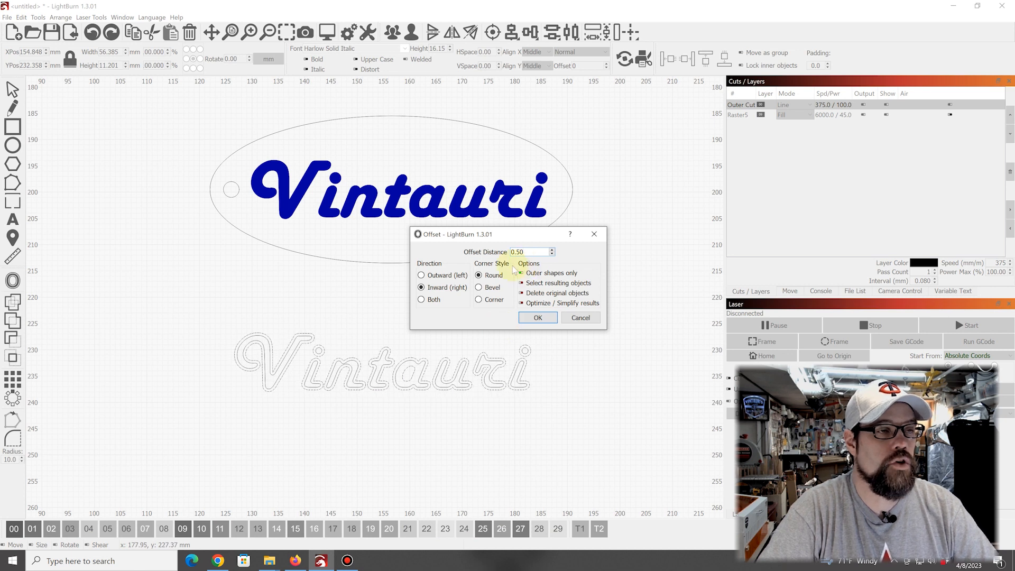
drag(538, 237, 610, 219)
click(493, 258)
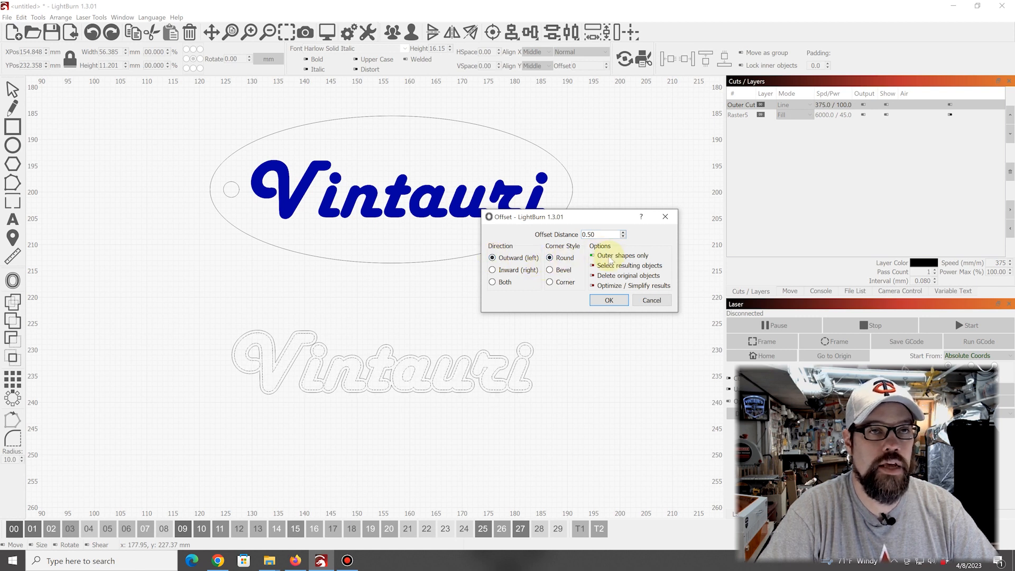
click(624, 233)
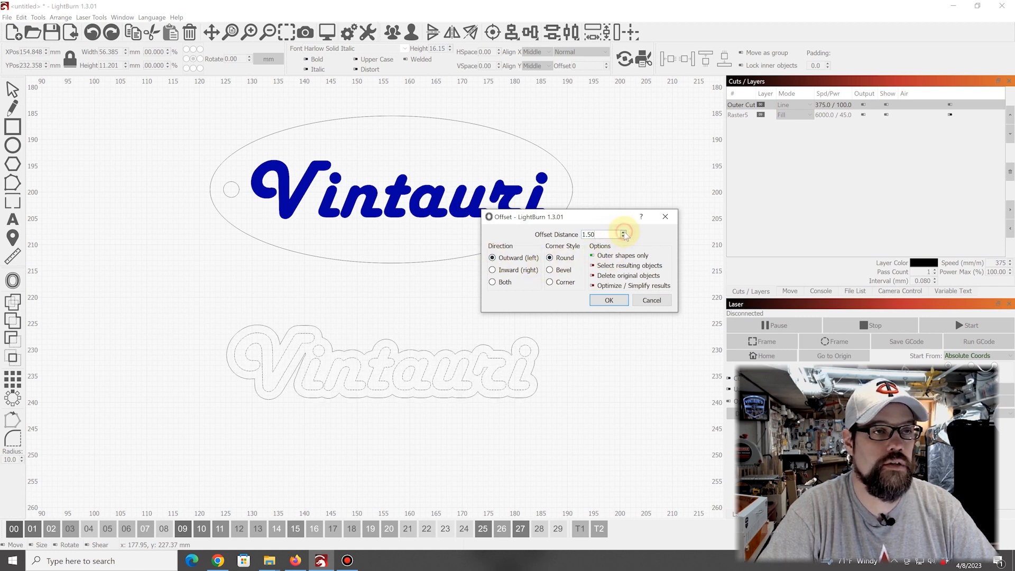
click(624, 233)
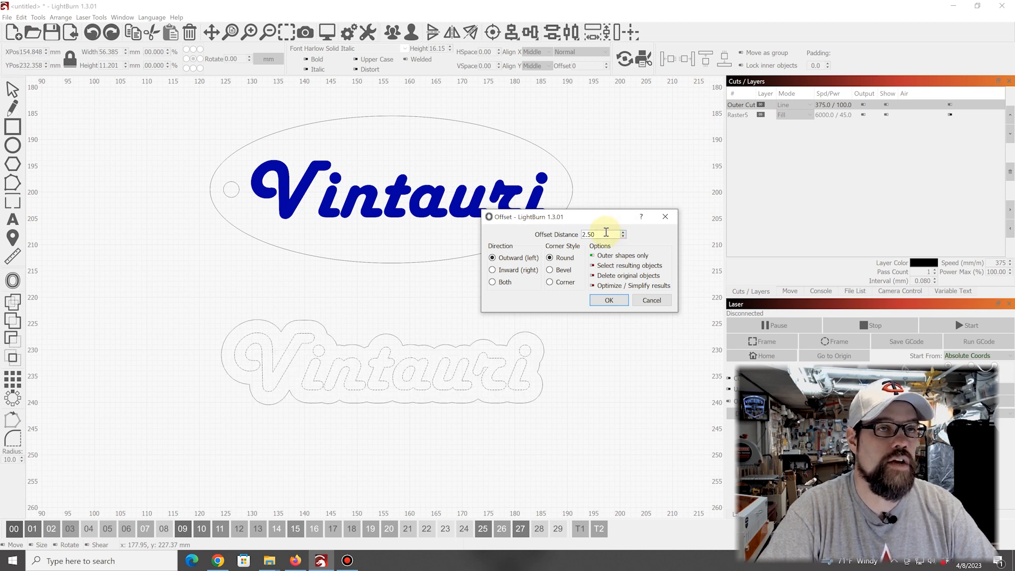
double_click(588, 235)
text(3)
key(Return)
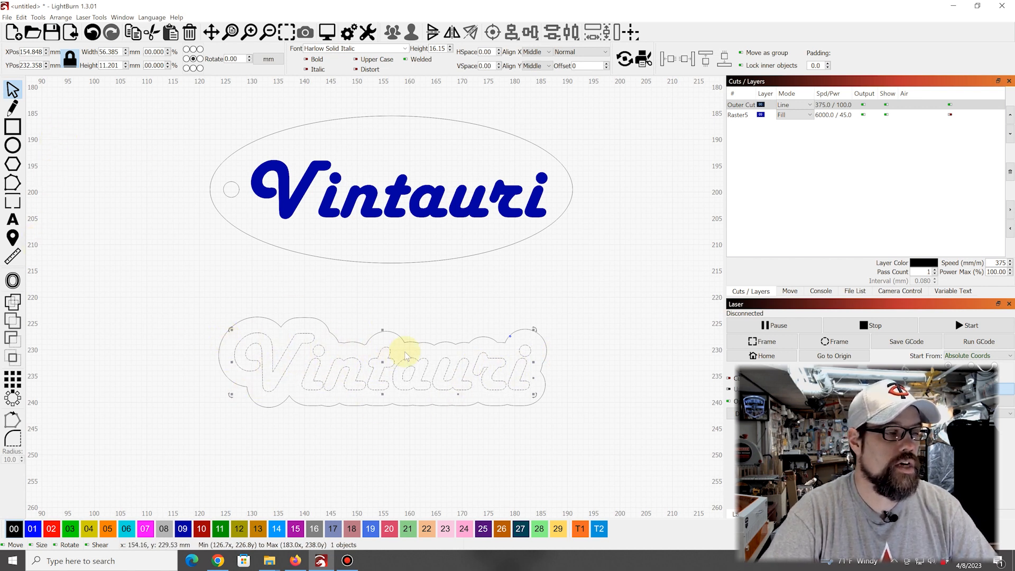
click(520, 329)
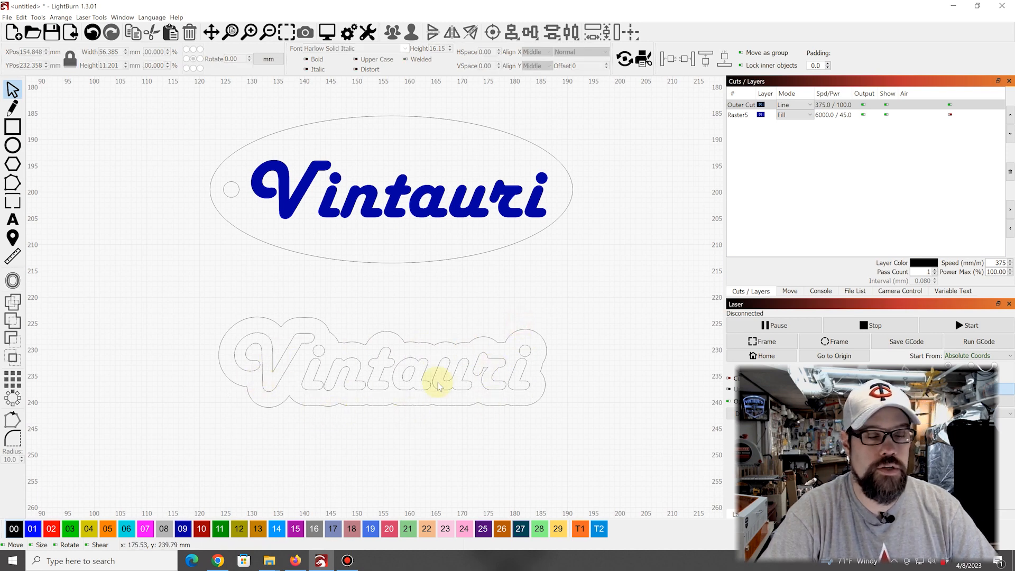
Step: Draw a circle about 5 mm in diameter just to the right of the outlined lettering
click(13, 145)
scroll(275, 296, down, 1)
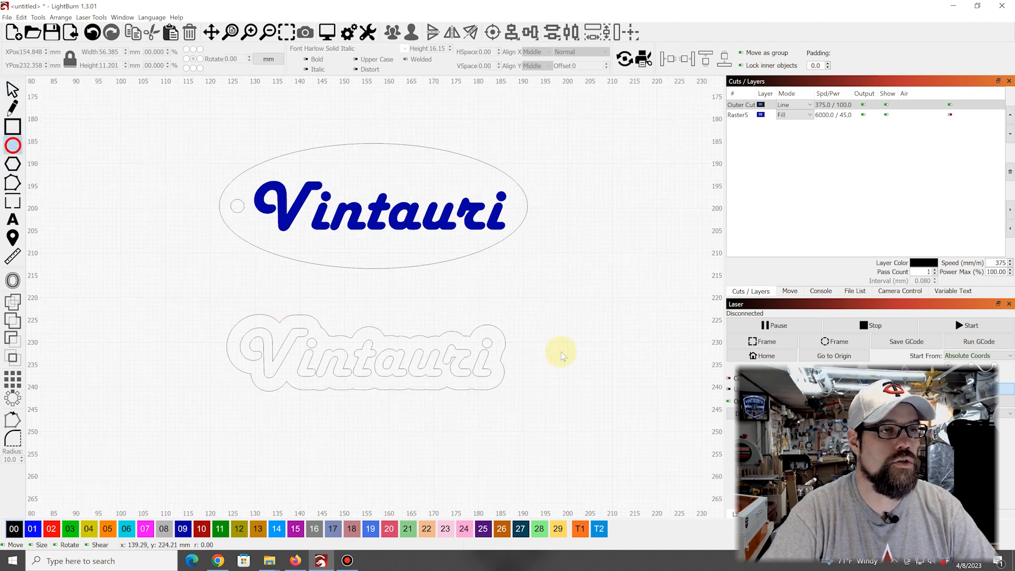
scroll(526, 358, up, 1)
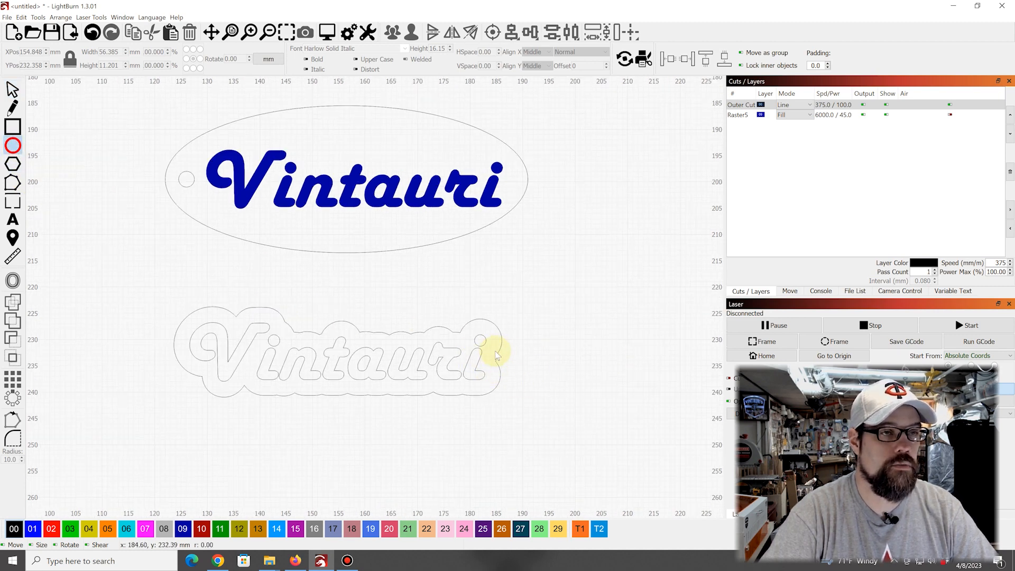
scroll(64, 314, down, 1)
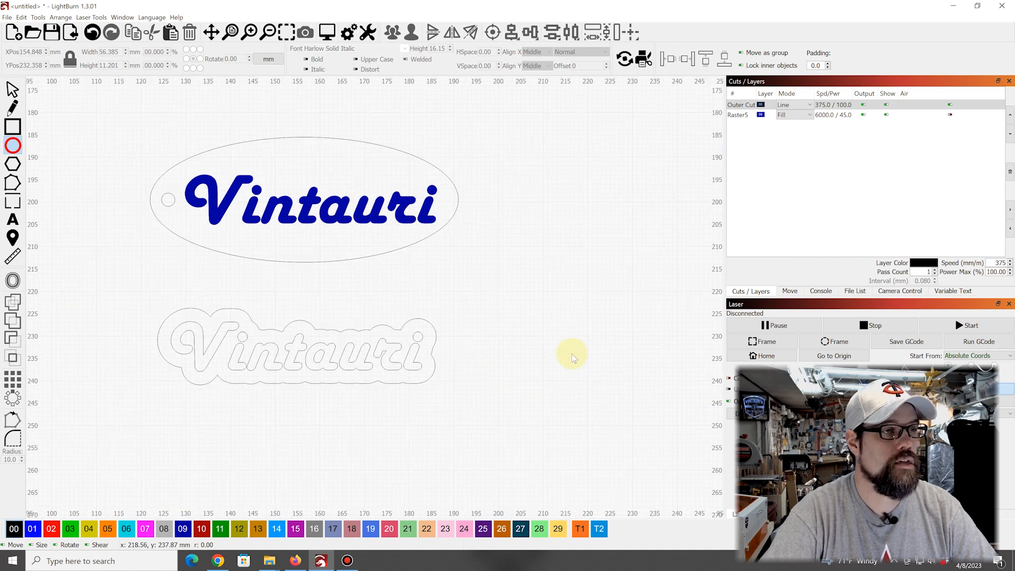
drag(468, 349, 481, 363)
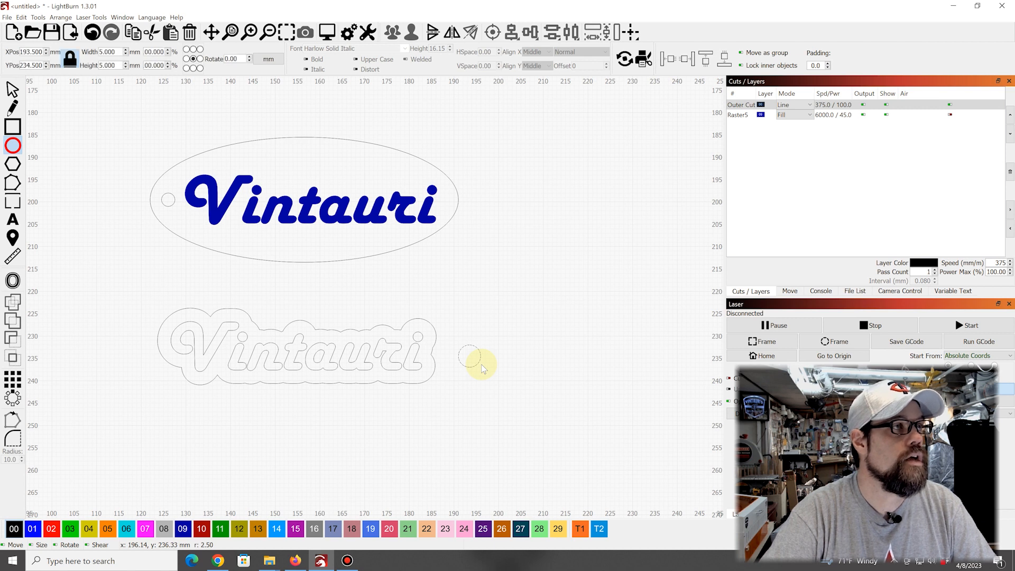
Step: Set the new circle's width to 6 mm with the aspect ratio locked
click(13, 90)
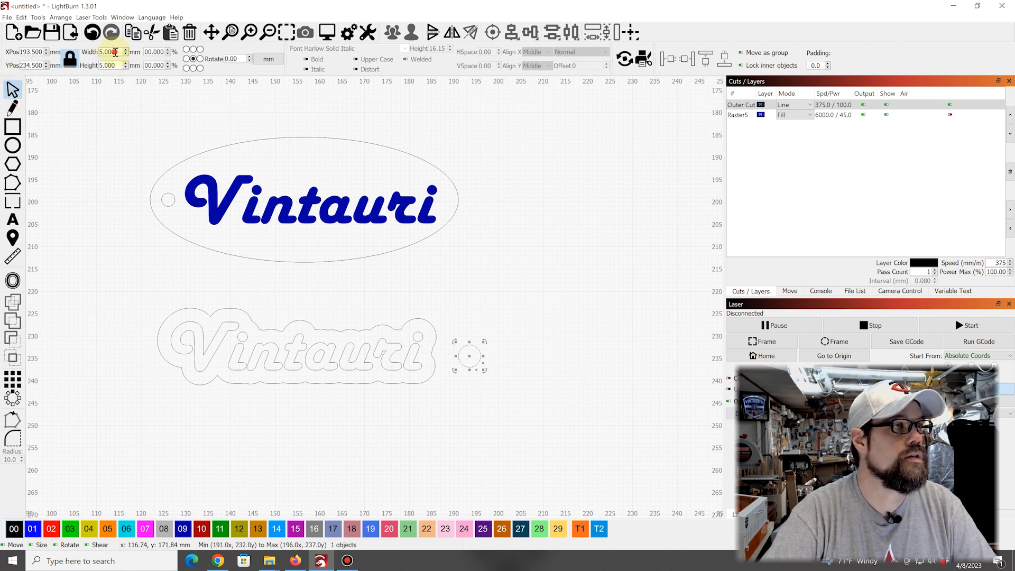
drag(115, 52, 99, 52)
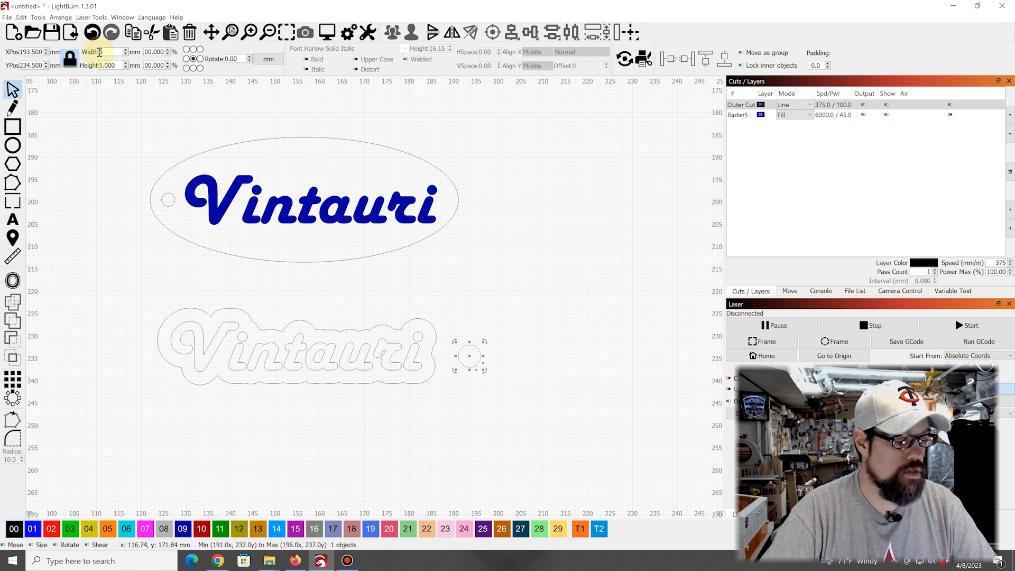
text(6)
key(Tab)
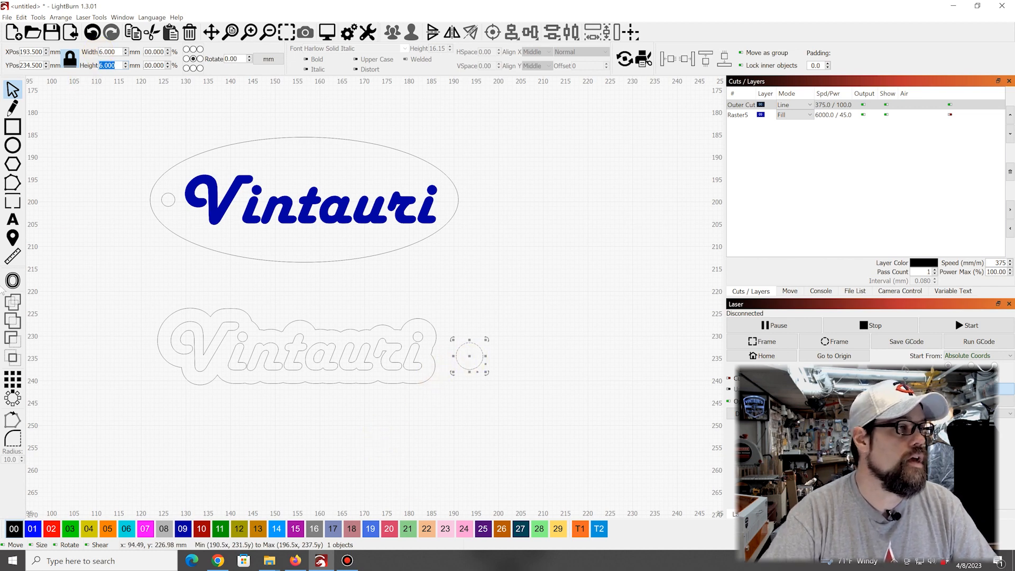
Step: Offset the 6 mm circle inward by 1.5 mm with round corners to form a ring
click(13, 281)
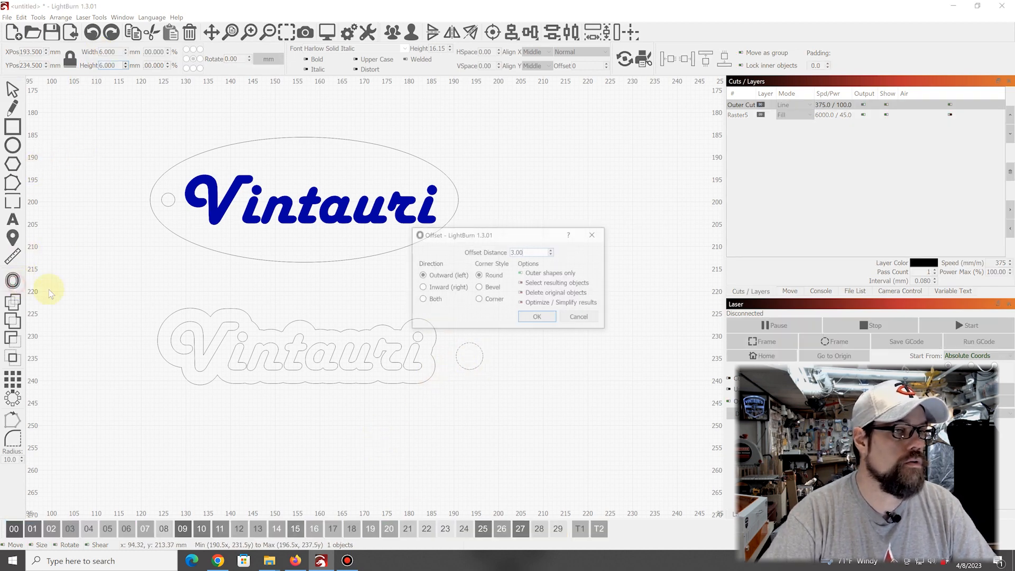
click(421, 287)
double_click(528, 251)
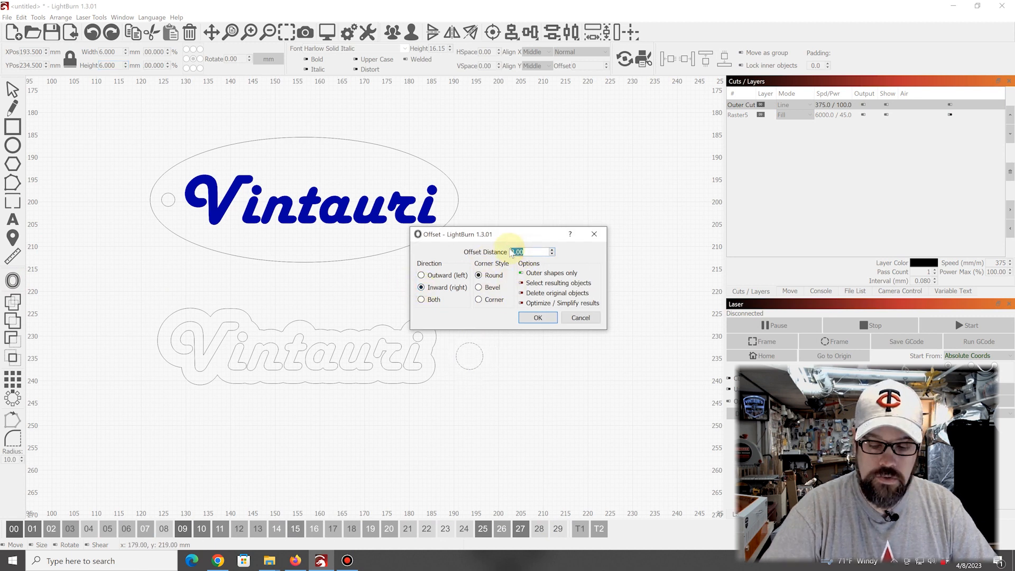
text(1.5)
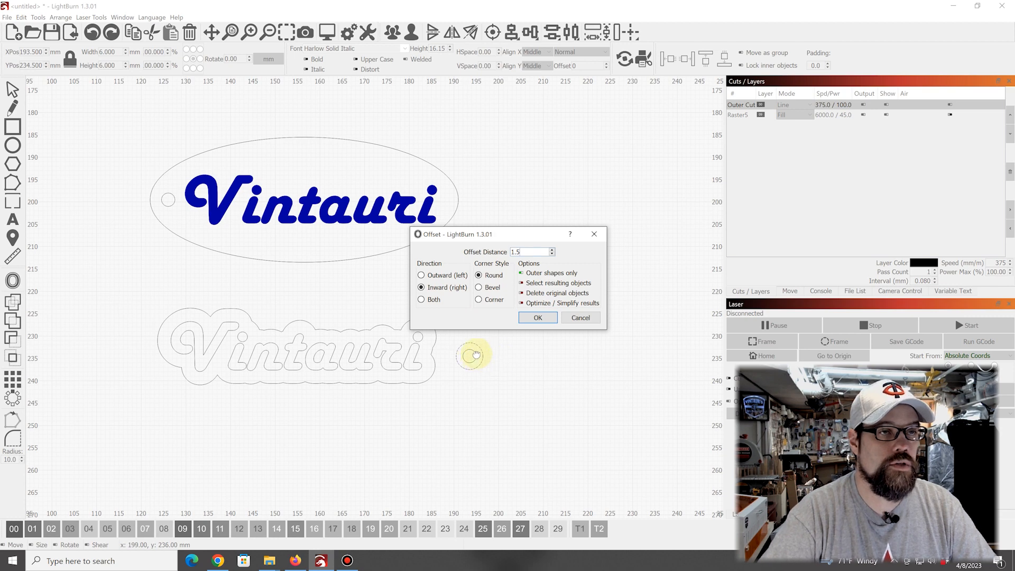
click(538, 317)
Step: Move both concentric circles together about 7 mm left and 0.6 mm up, overlapping the outline's right end, and deselect them
scroll(454, 349, up, 3)
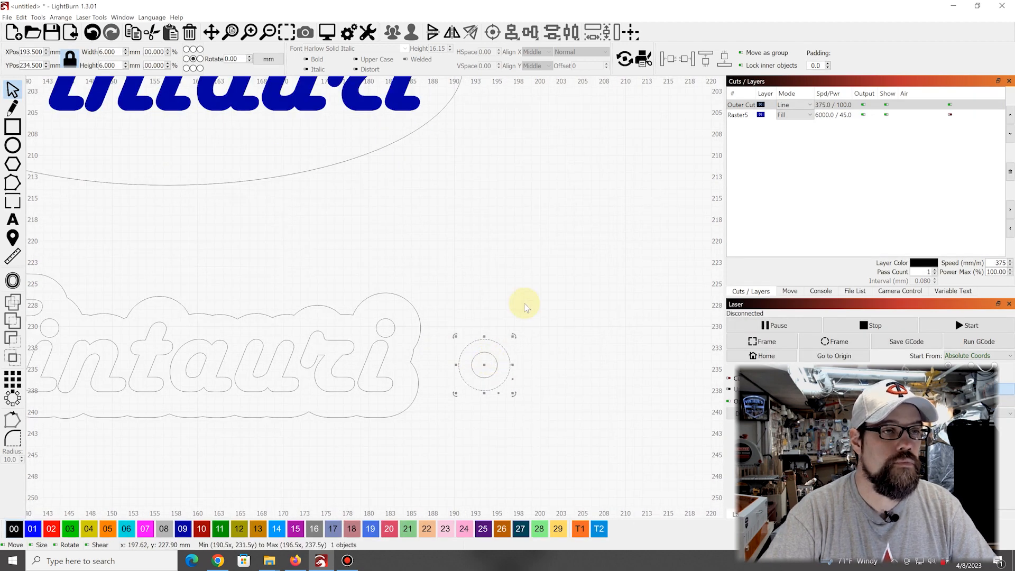
click(466, 330)
drag(447, 328, 535, 405)
drag(484, 364, 426, 362)
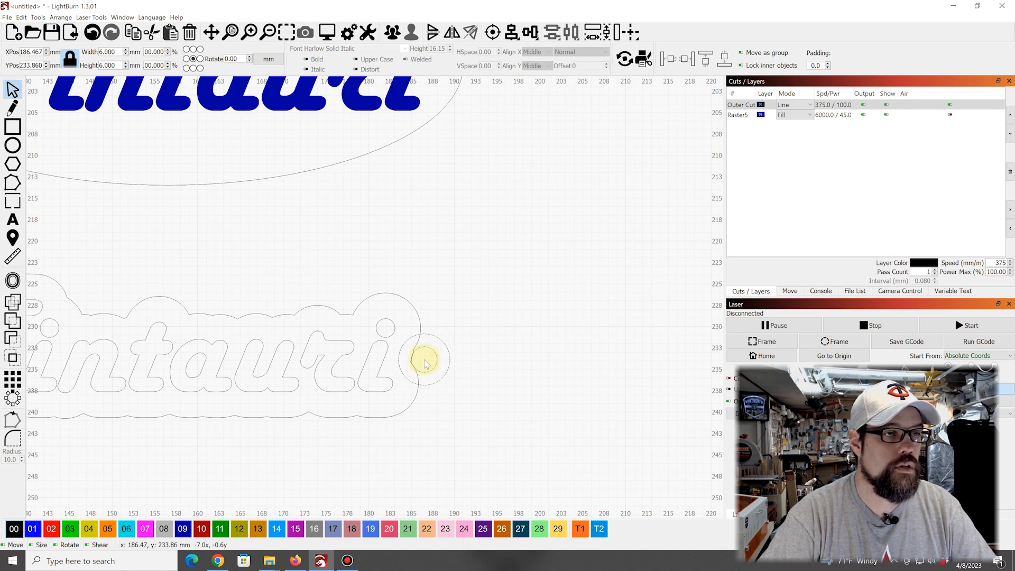
click(498, 272)
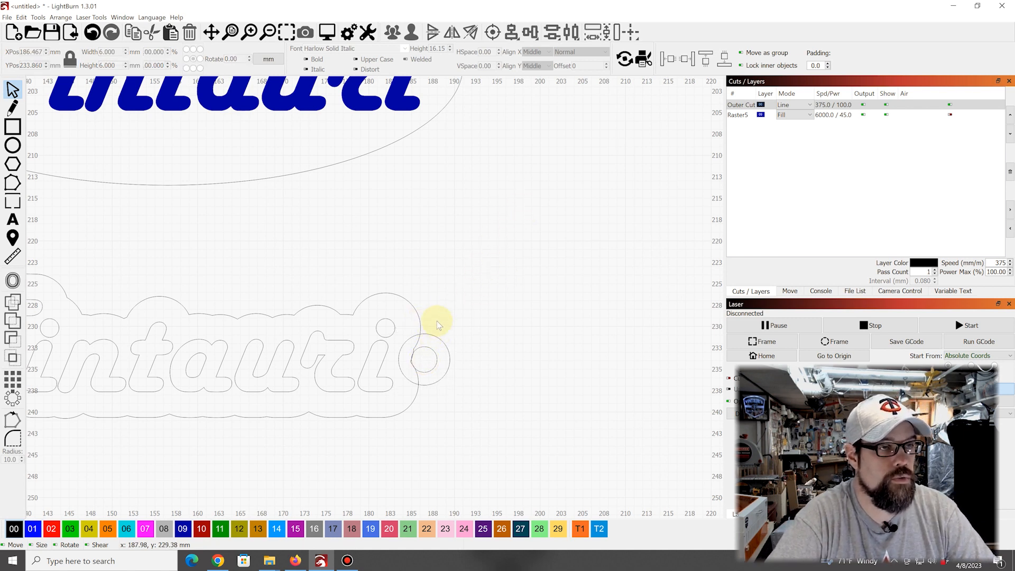
Step: Select the lettering's outer outline and the ring's outer circle, compare the Boolean Assistant operations, and merge them with Union
drag(436, 320, 421, 336)
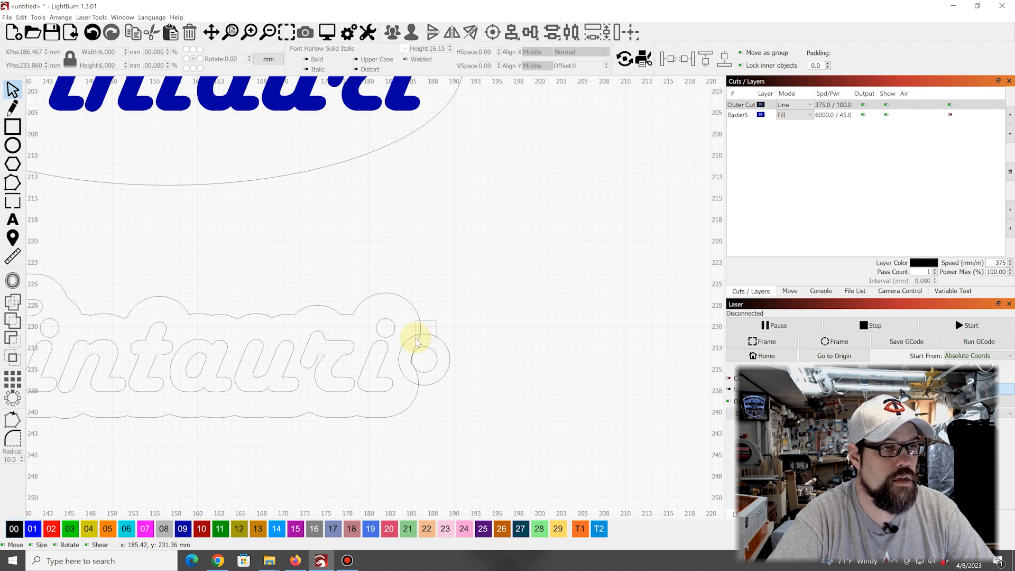
drag(416, 343, 416, 342)
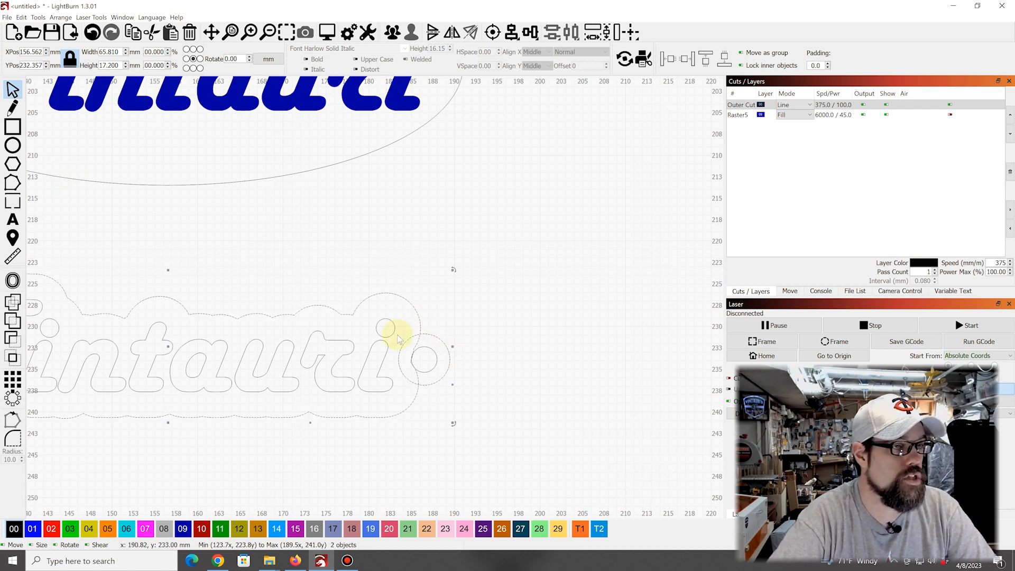
click(38, 16)
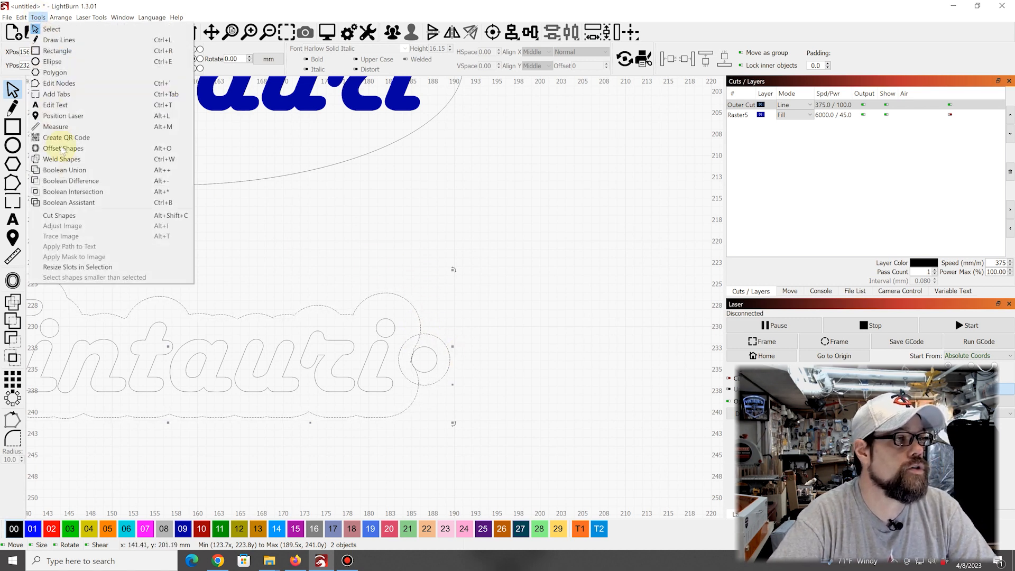
click(79, 201)
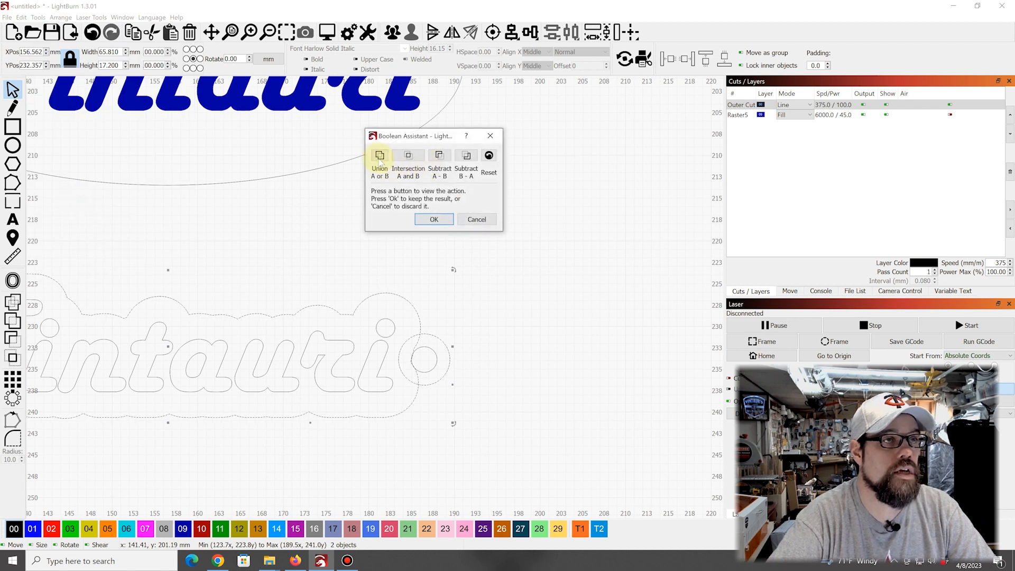
click(379, 155)
click(415, 158)
click(442, 156)
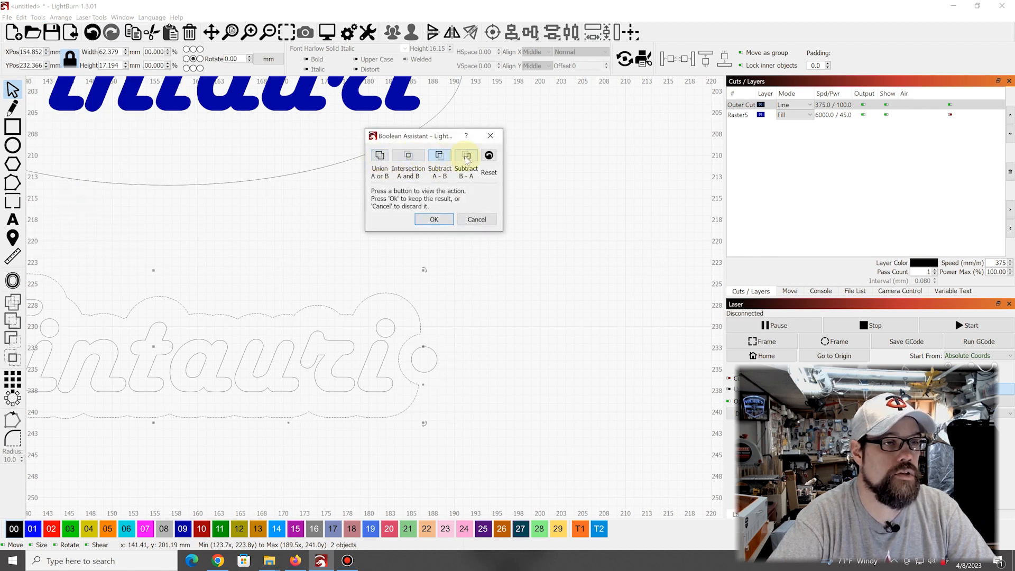
click(465, 157)
click(379, 156)
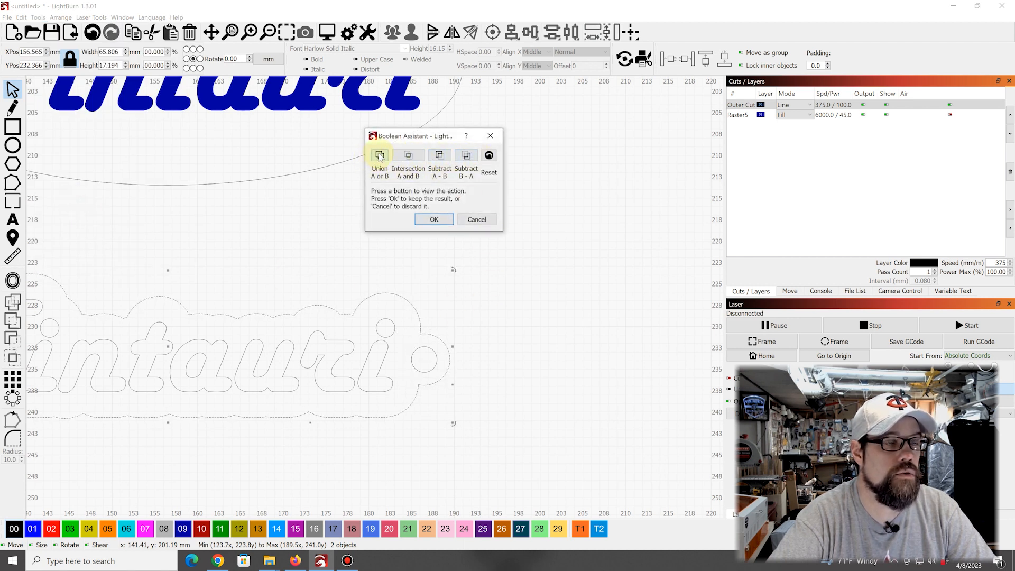
click(437, 219)
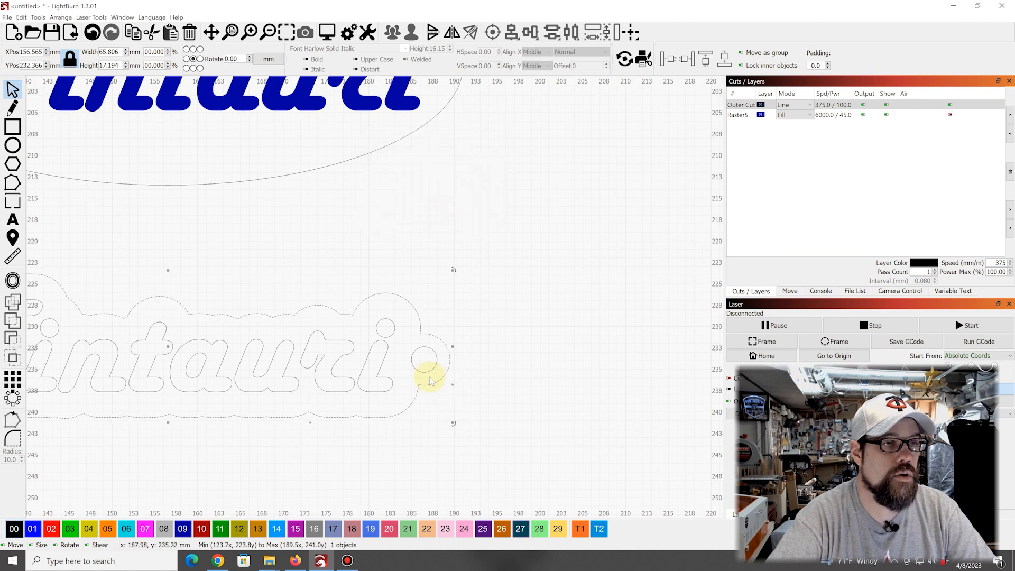
Step: Assign the outlined tag's "Vintauri" lettering to the blue Raster5 fill layer (09) and deselect it
scroll(523, 394, down, 5)
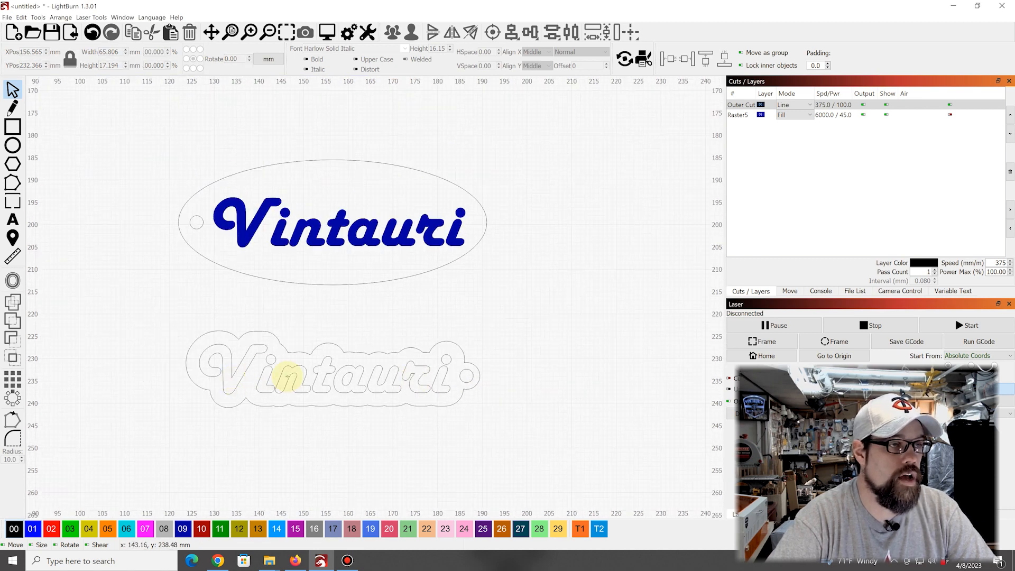
click(253, 357)
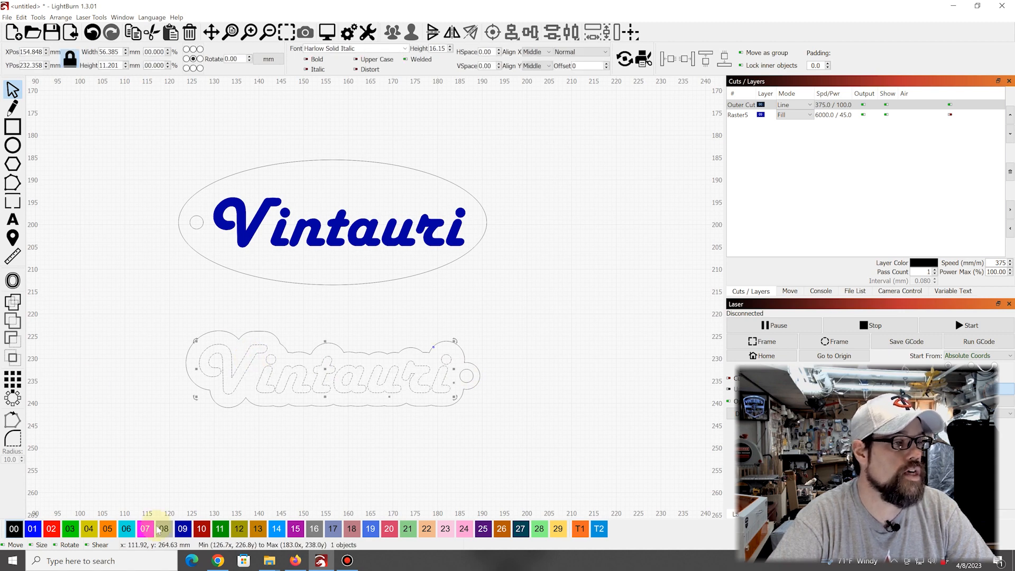
click(182, 529)
click(414, 382)
scroll(365, 370, up, 2)
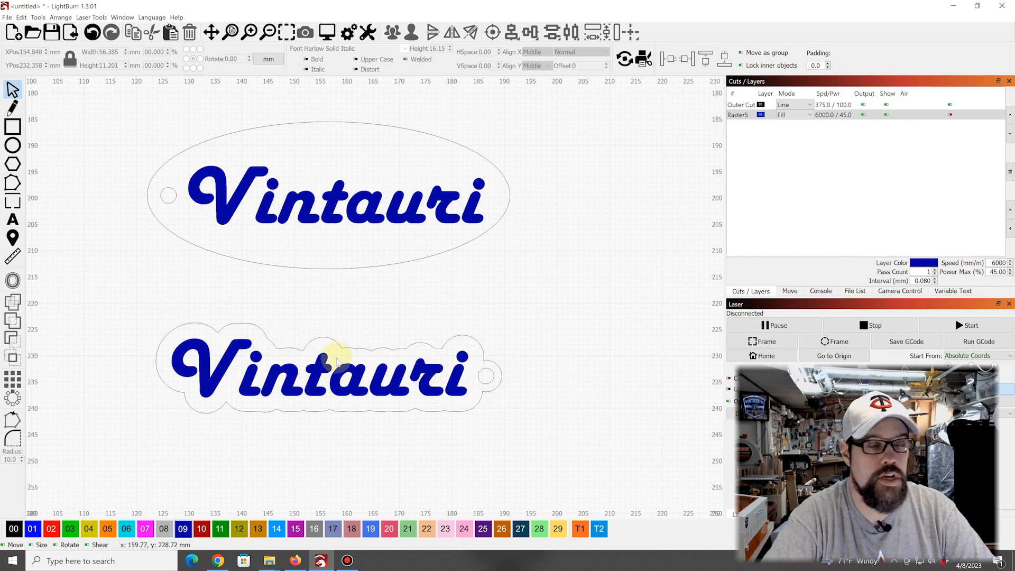
scroll(488, 354, down, 1)
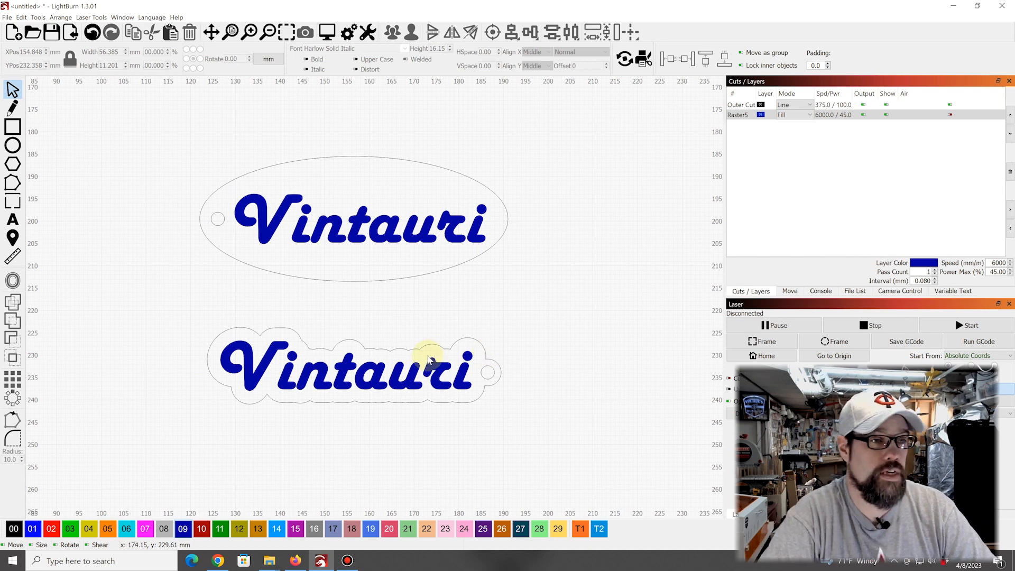
Step: Copy the whole outlined tag with its ring and paste the duplicate about 28 mm below it, centred near X 157, Y 260 mm
scroll(430, 362, down, 2)
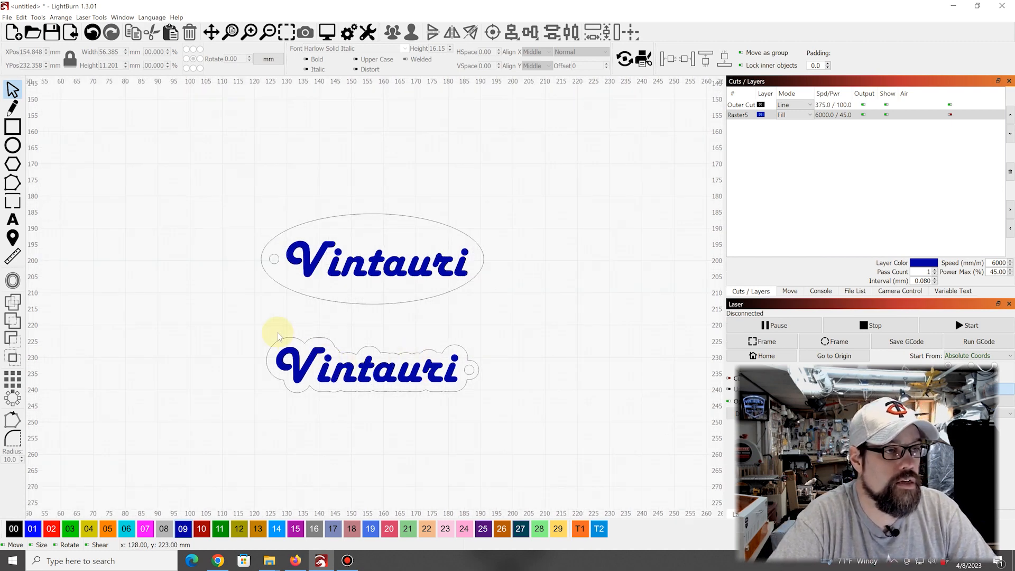
drag(252, 326, 521, 424)
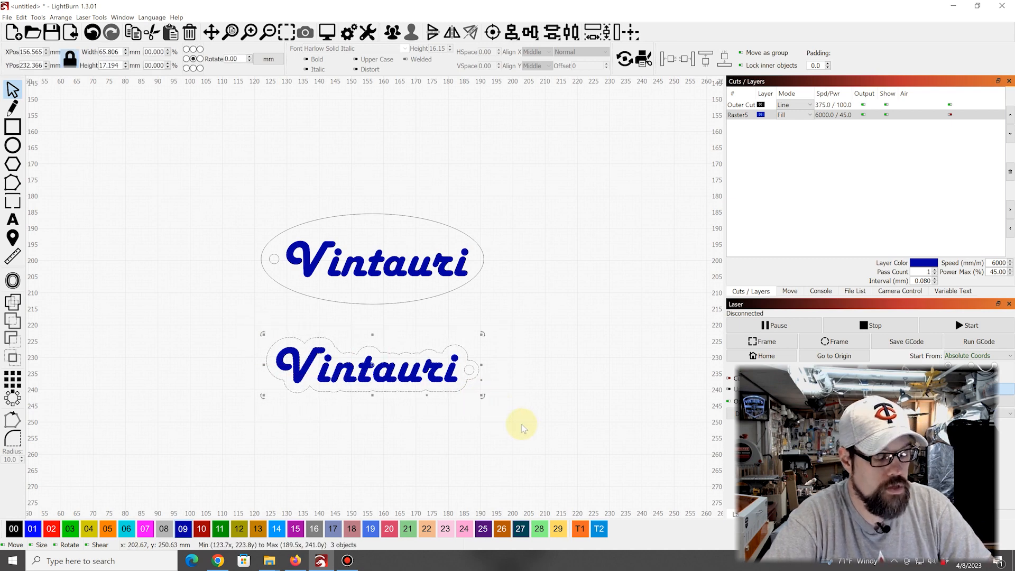
scroll(543, 356, down, 3)
click(432, 449)
scroll(437, 426, up, 2)
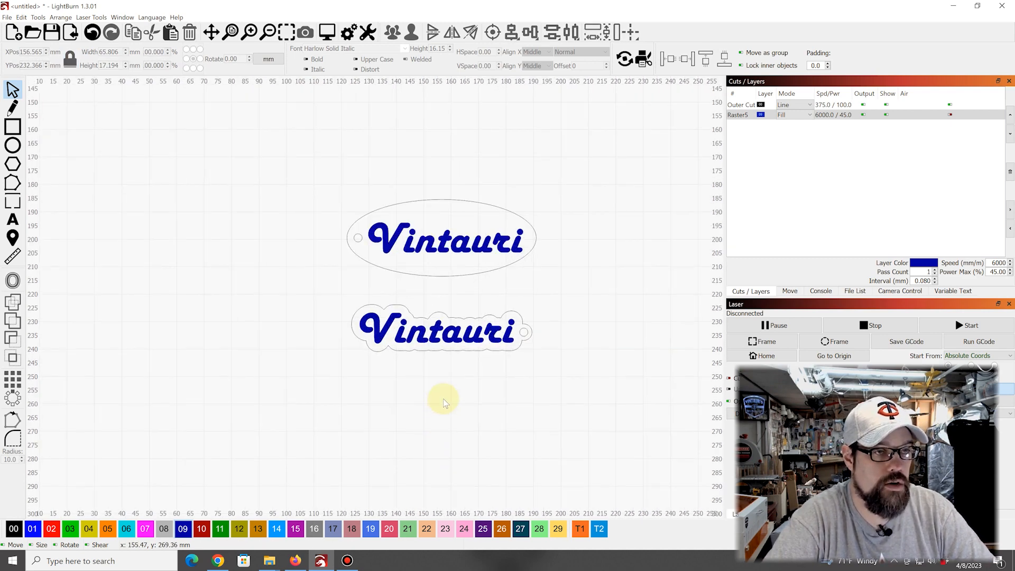
key(ctrl+v)
drag(443, 397, 443, 405)
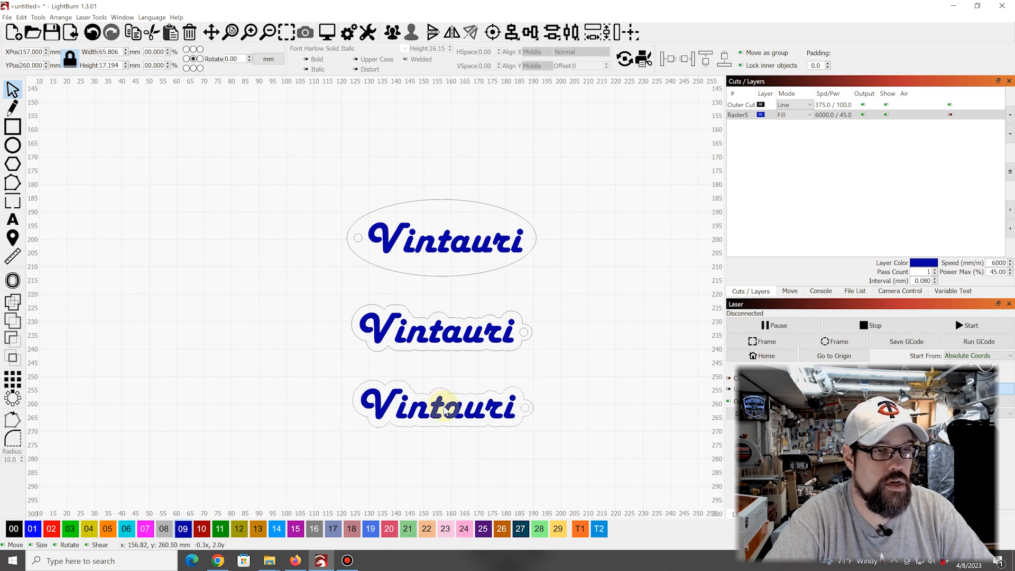
click(473, 373)
Step: Offset the lowest tag's outer outline inward by 0.5 mm with round corners
scroll(470, 394, up, 2)
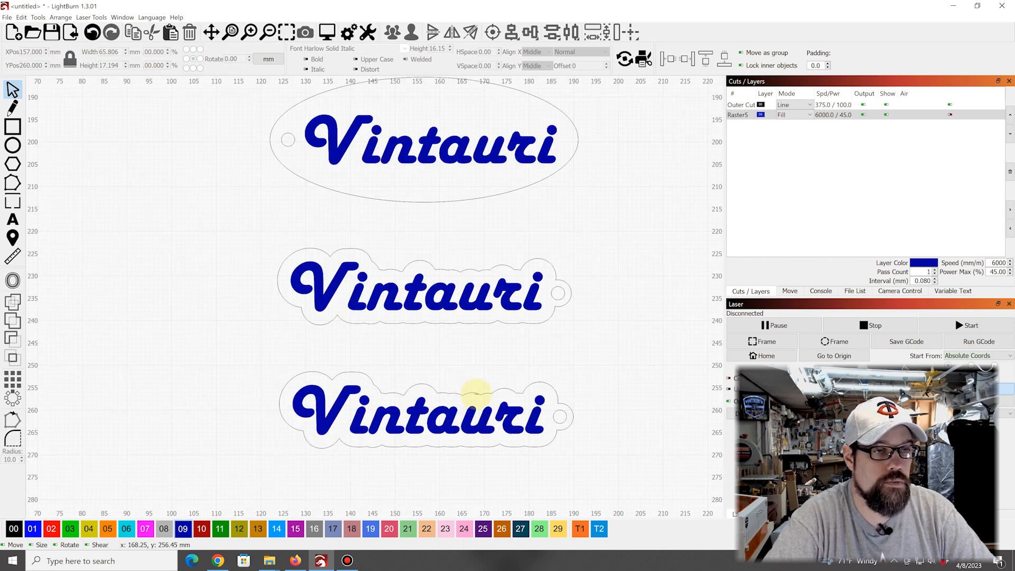
click(476, 394)
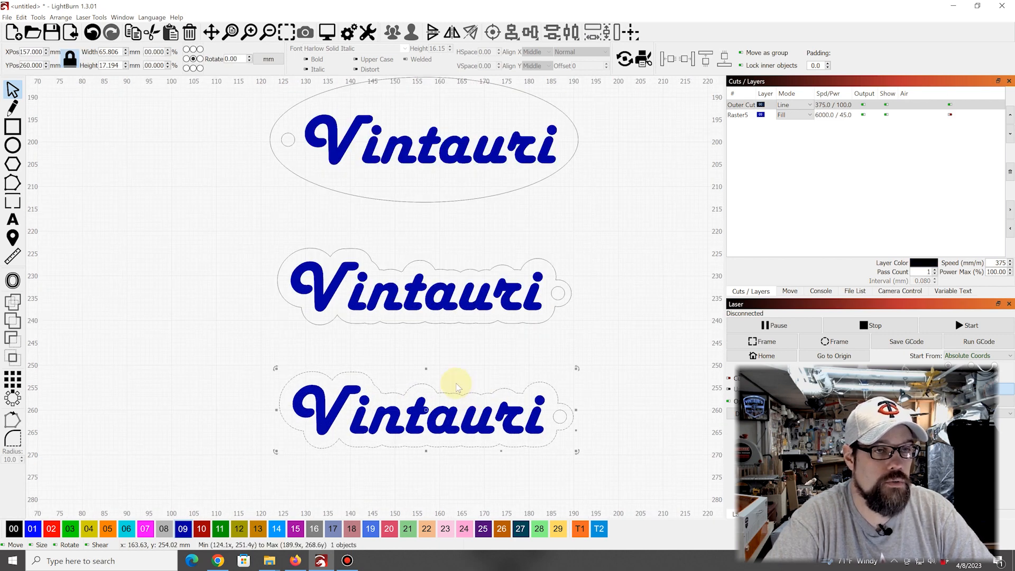
click(13, 280)
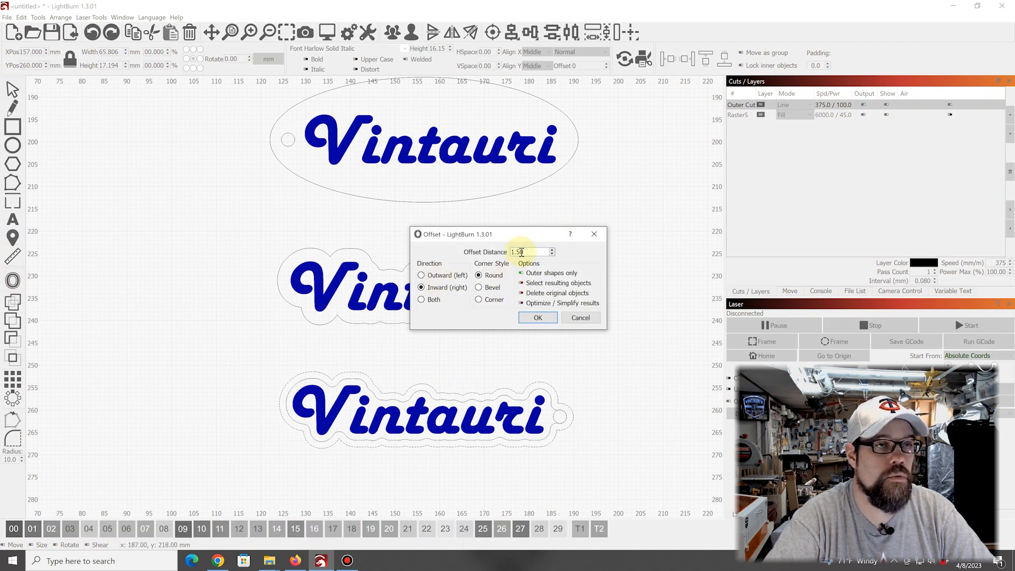
drag(525, 252, 509, 255)
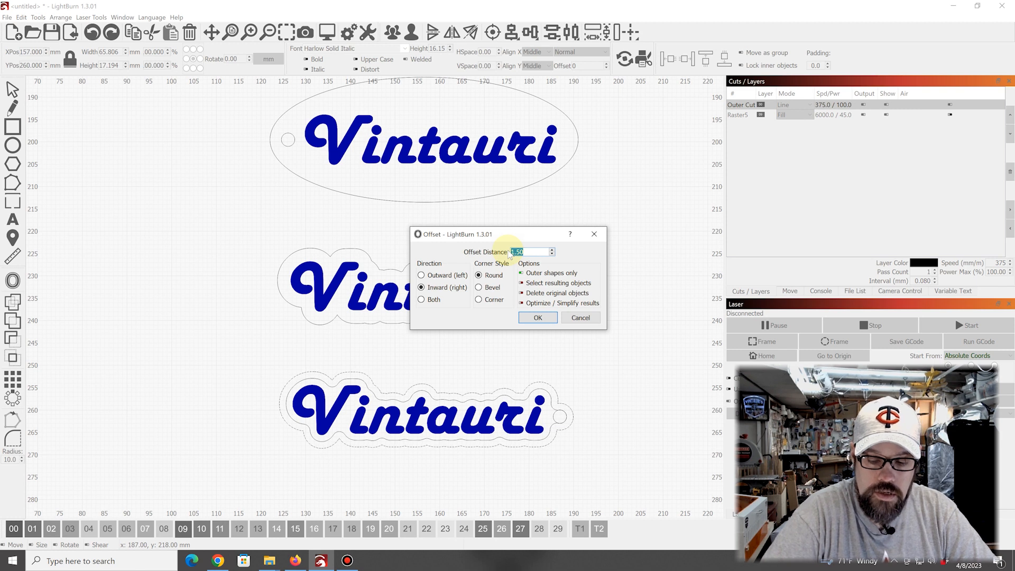
text(5)
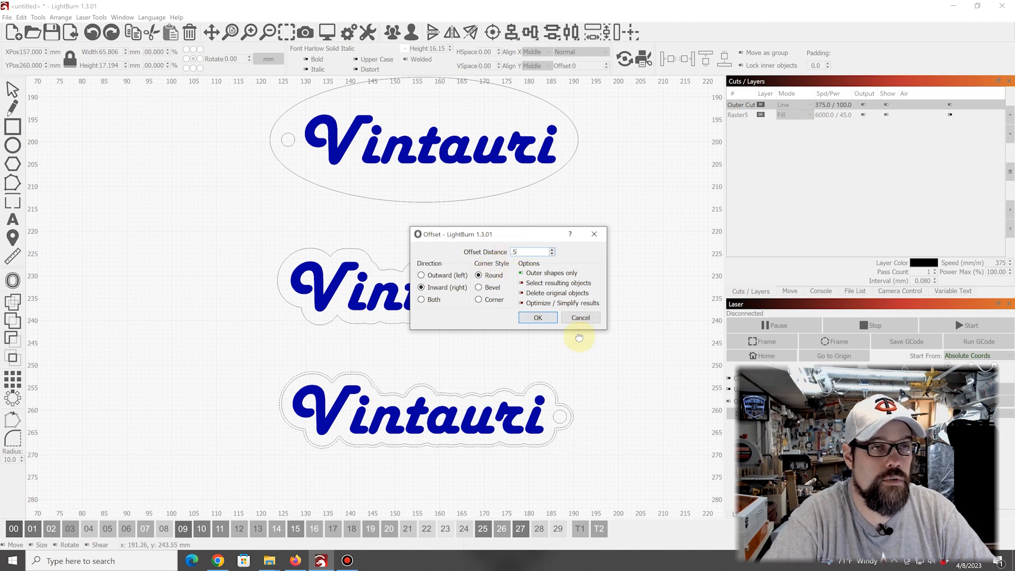
click(538, 318)
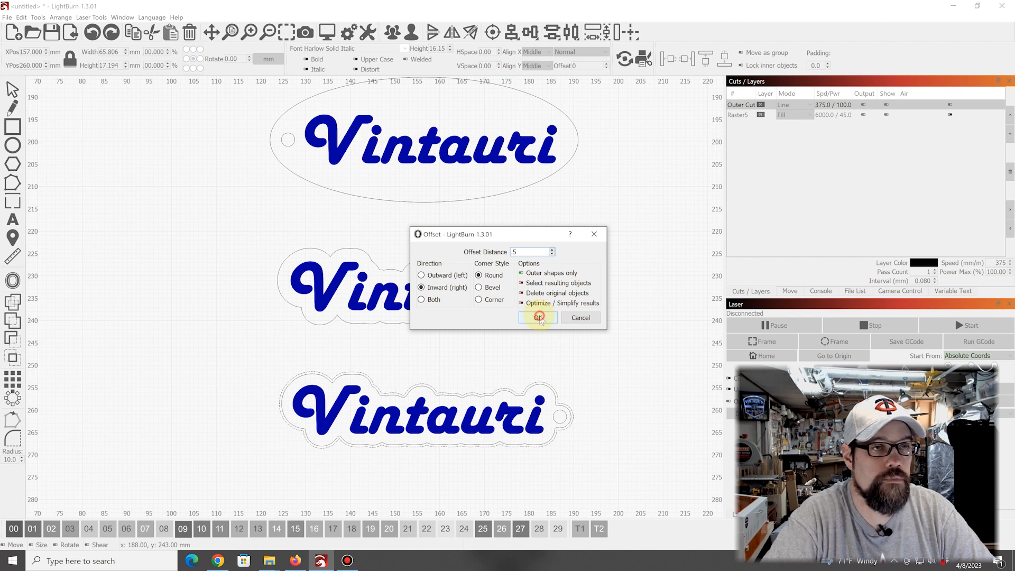
Step: Put the lowest tag's inner offset outline and its lettering on the Raster5 fill layer (09) so the background is engraved around the letters
scroll(550, 414, up, 1)
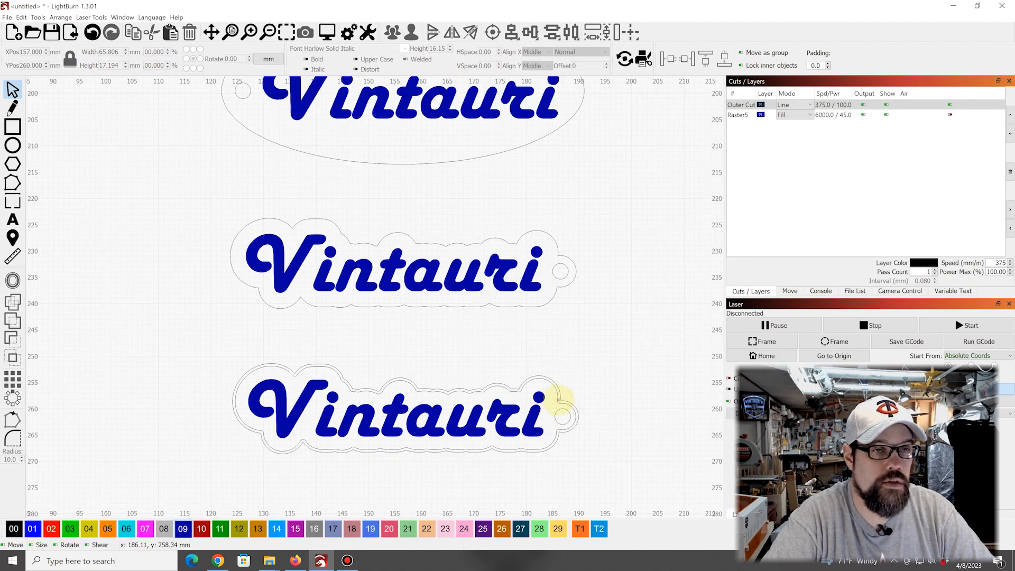
click(558, 400)
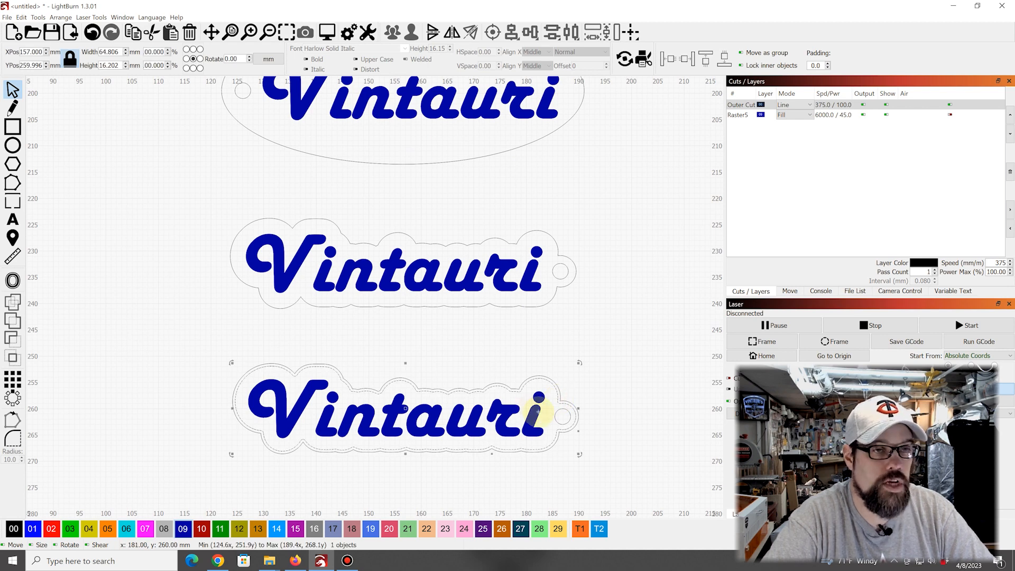
shift+click(538, 410)
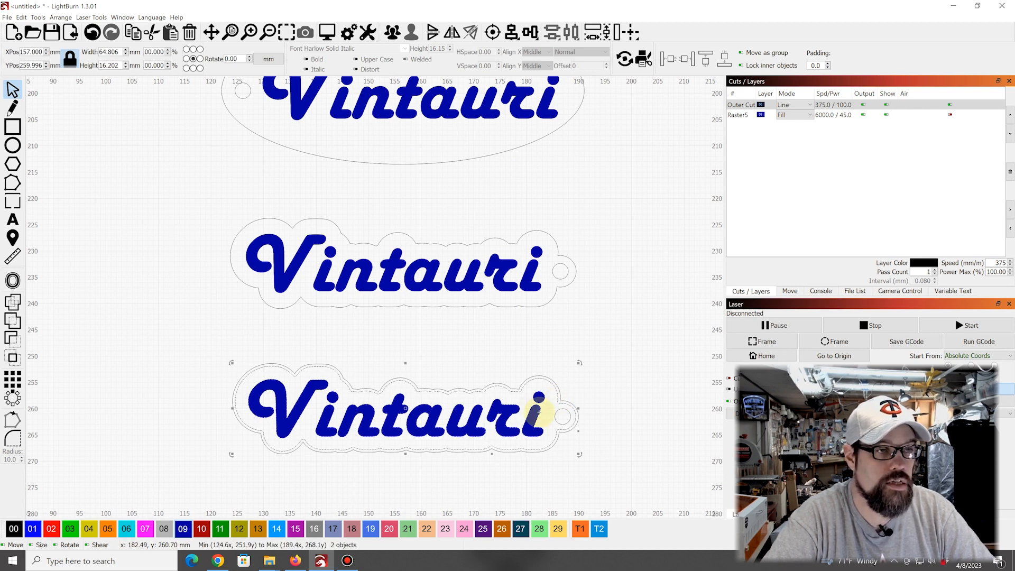
click(184, 529)
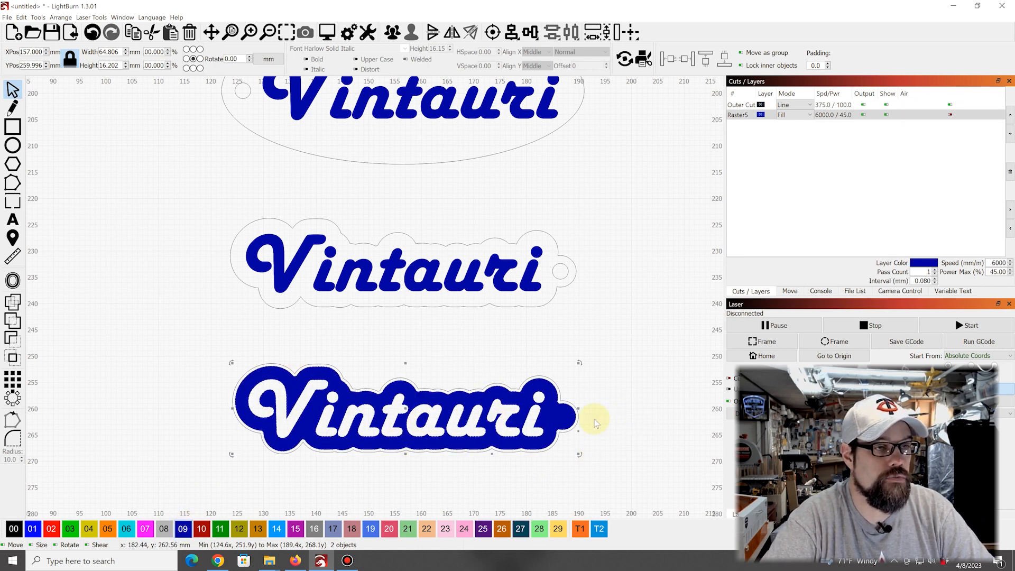
scroll(595, 419, up, 5)
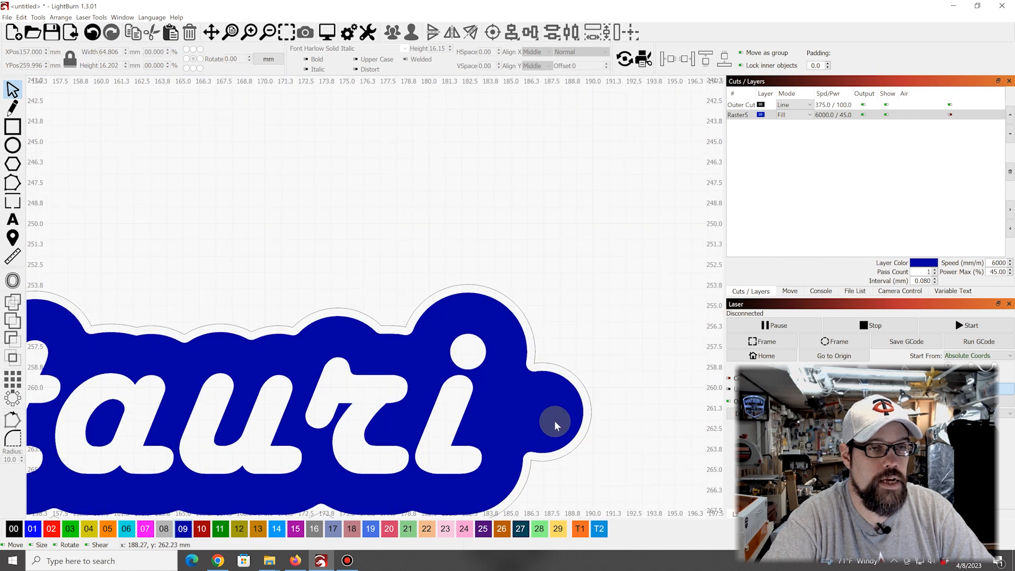
scroll(534, 407, down, 4)
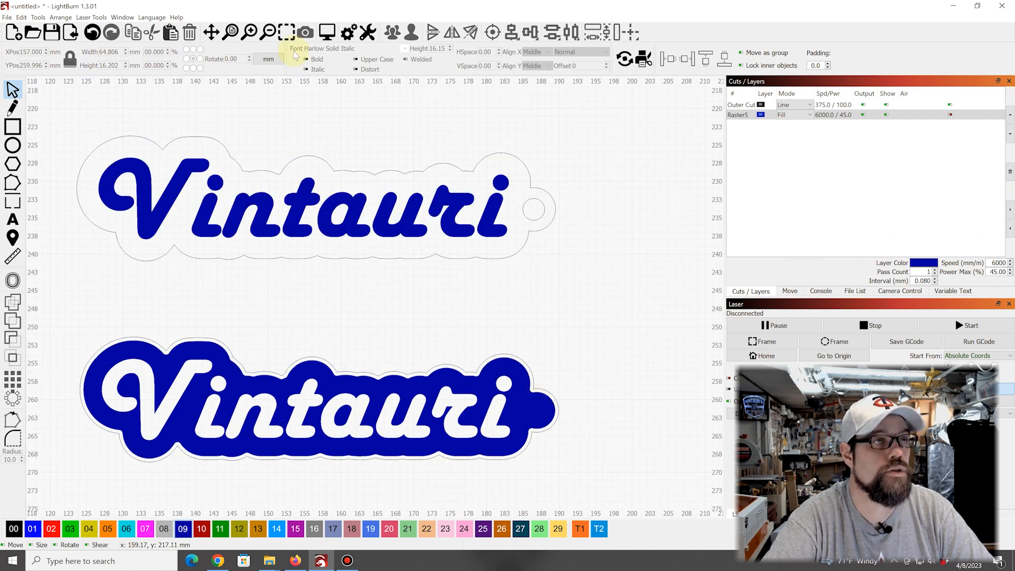
Step: Preview the laser job with Invert turned off and examine the three tags, especially the lowest tag's ring area
click(327, 31)
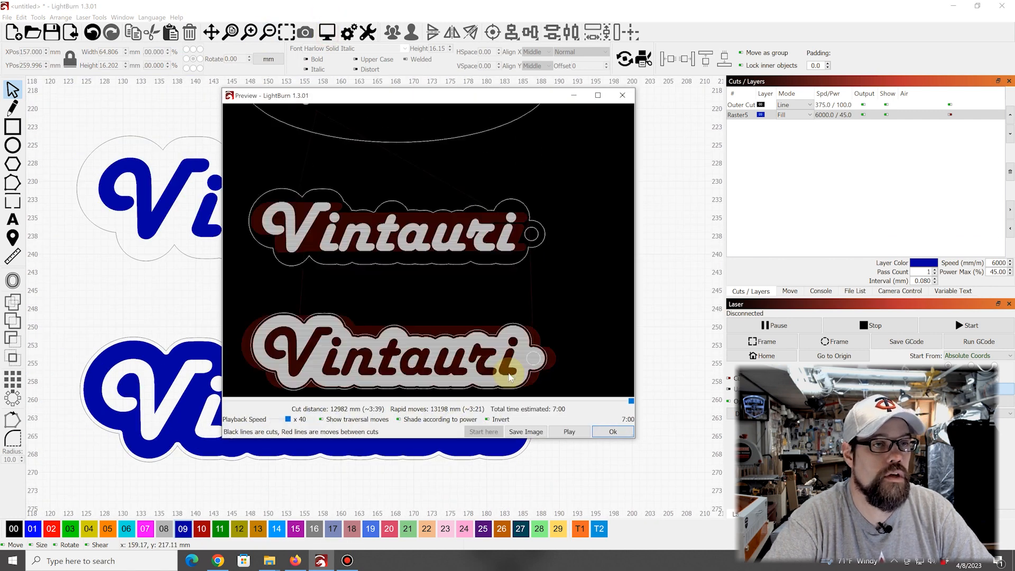
scroll(509, 376, up, 2)
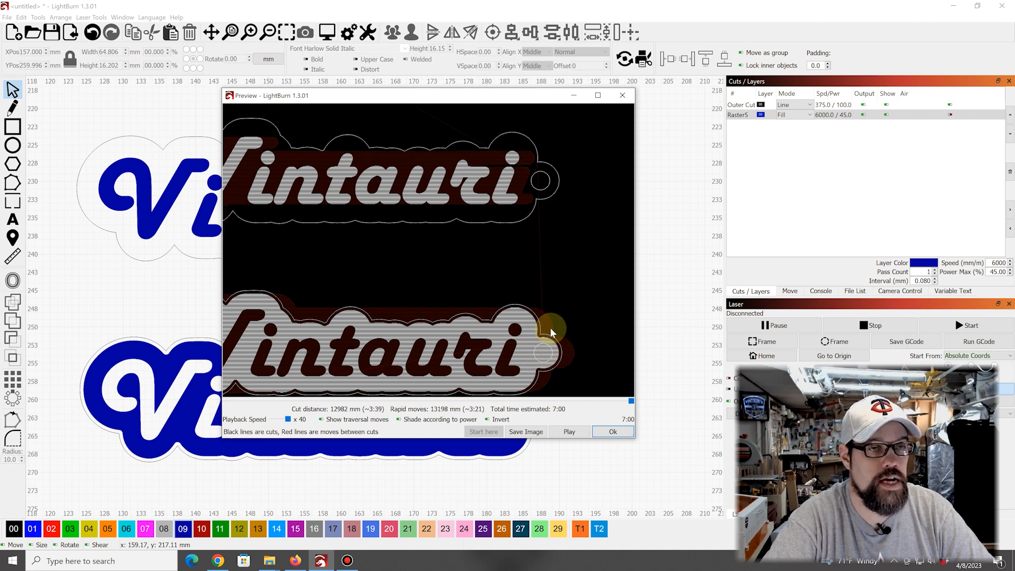
scroll(566, 321, down, 2)
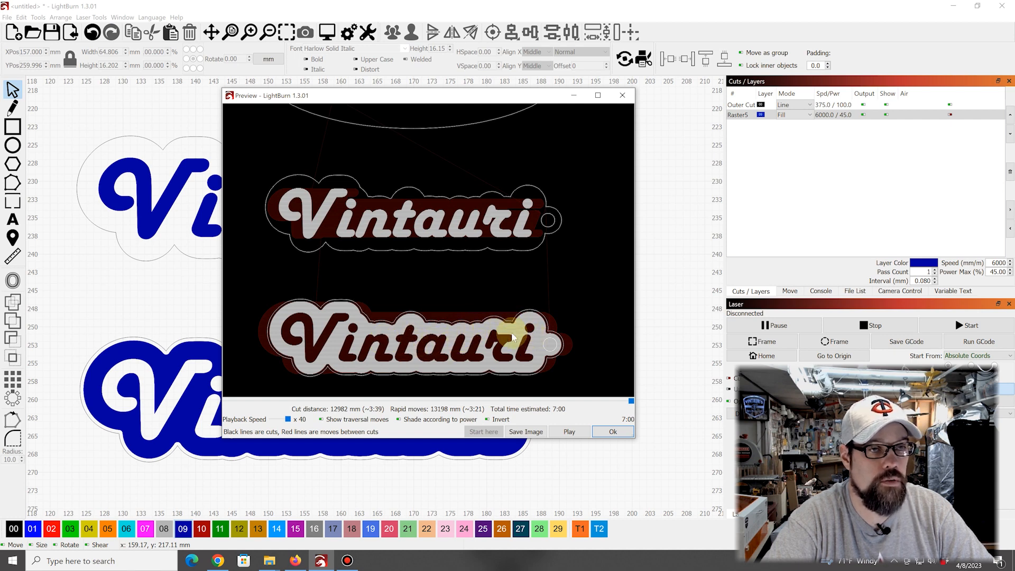
click(487, 420)
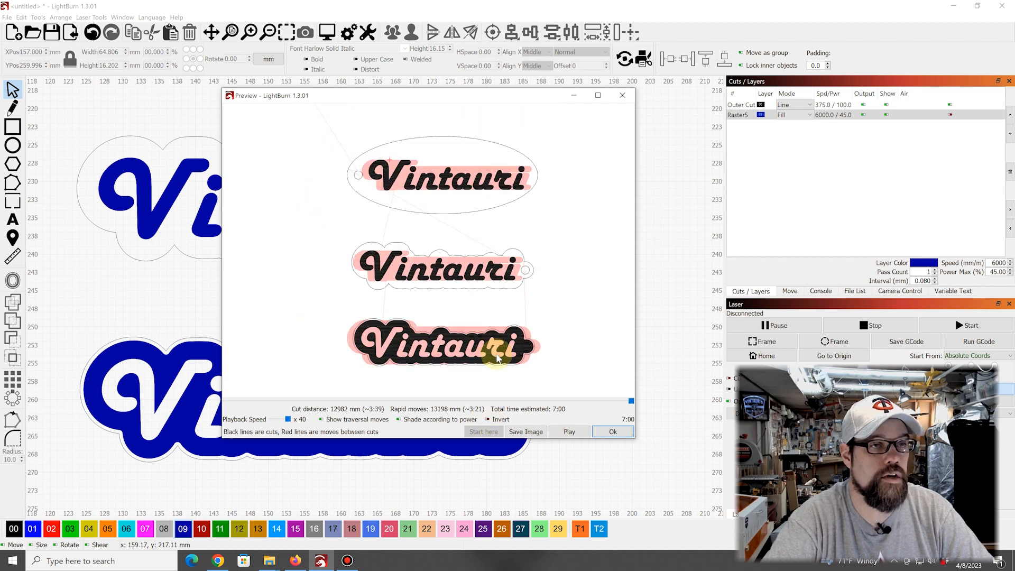
scroll(512, 353, up, 1)
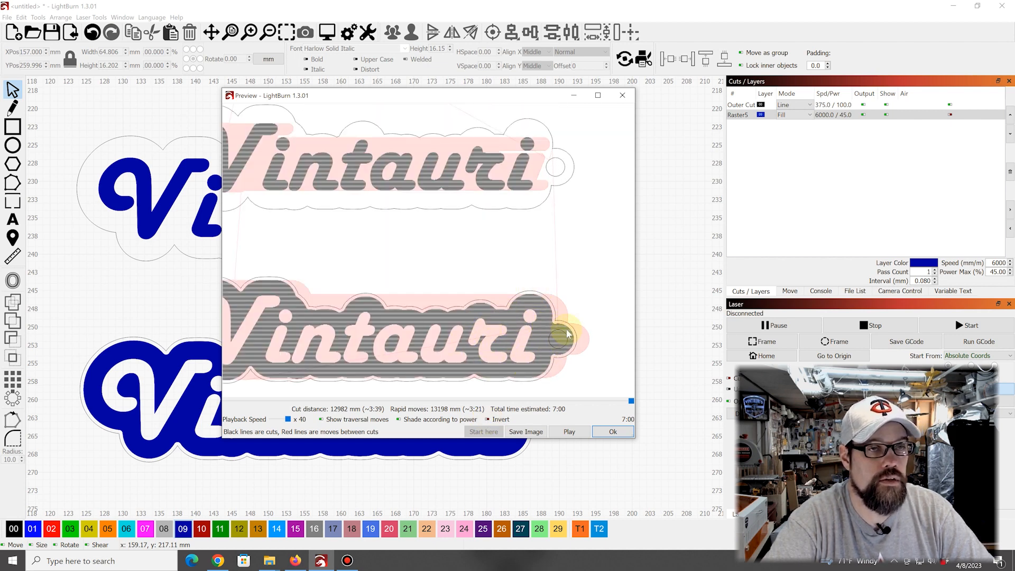
scroll(557, 343, down, 3)
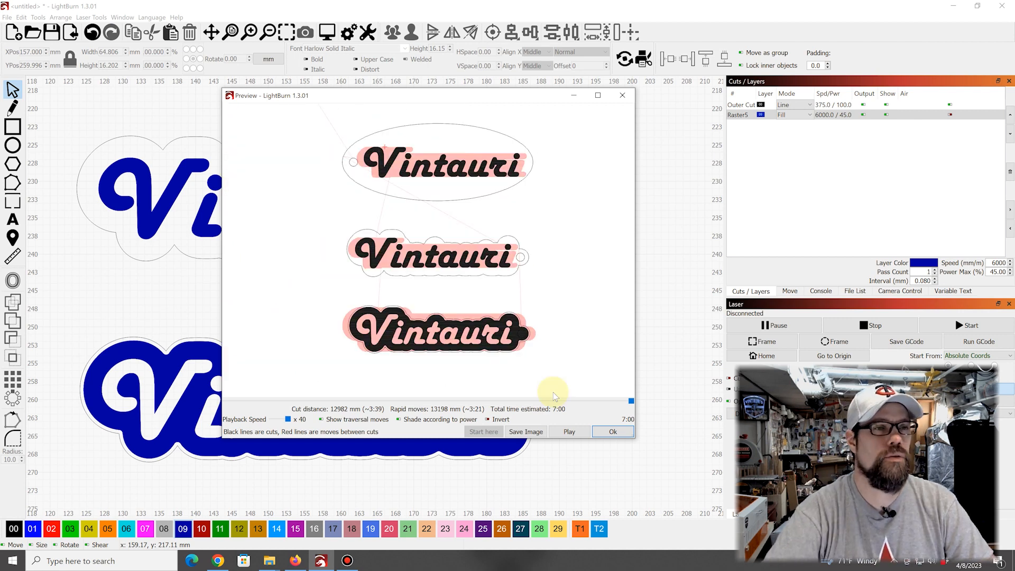